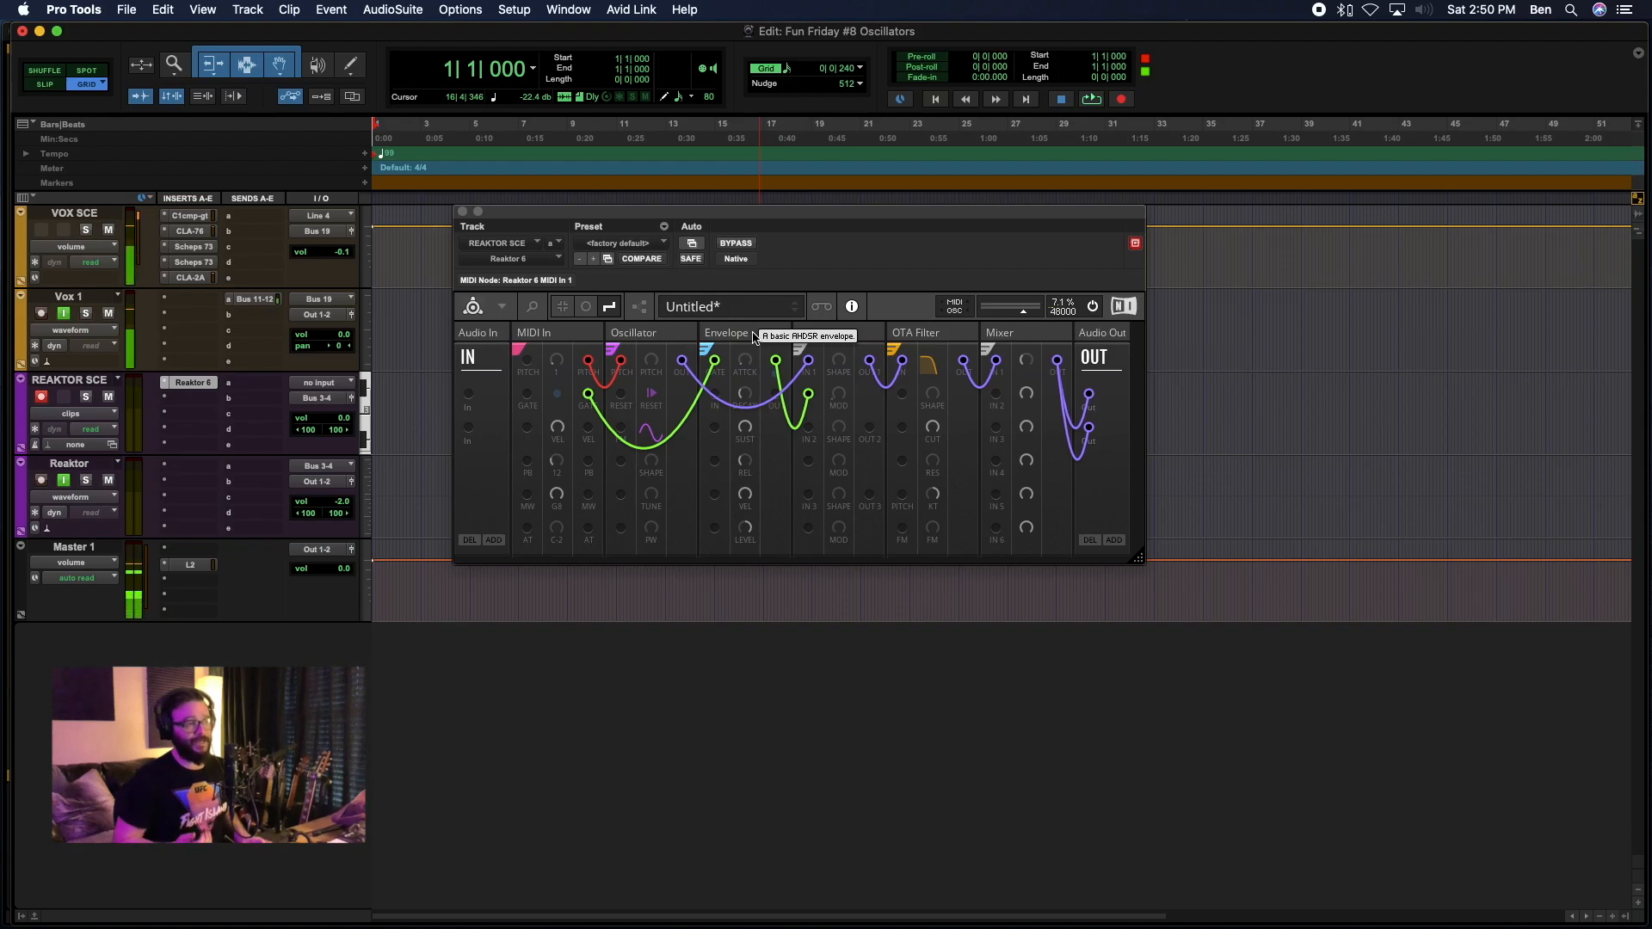
Highlight the MIDI In, Oscillator and Envelope modules in turn to examine how their wires connect.
{"action": "left_click", "coordinate": [533, 332]}
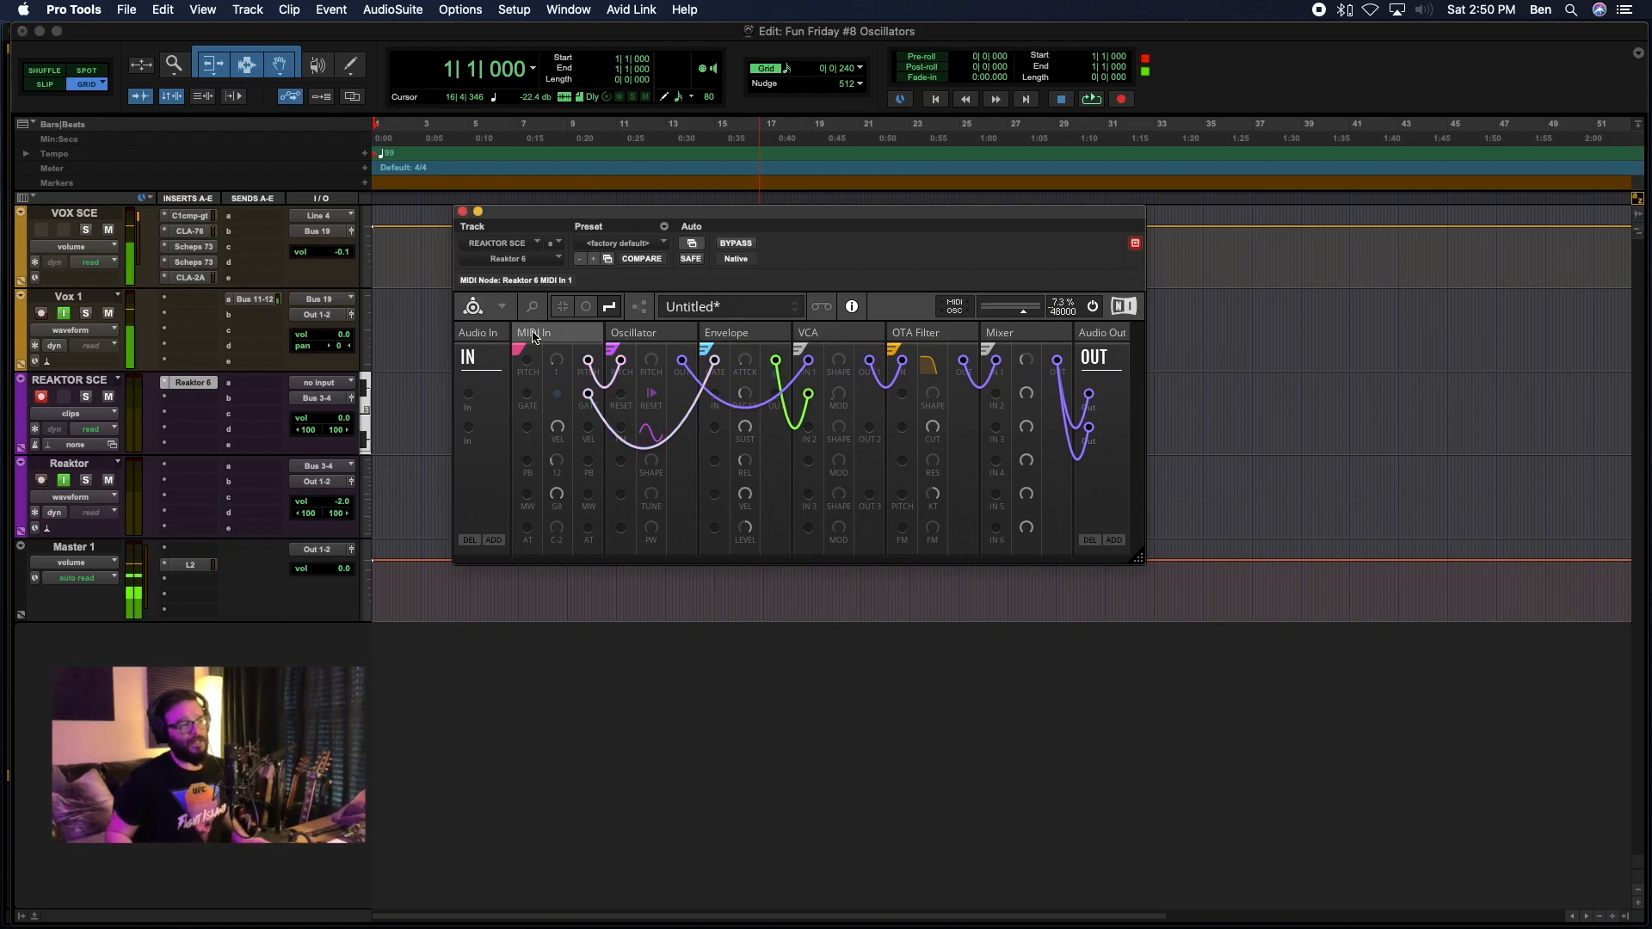
{"action": "left_click", "coordinate": [659, 335]}
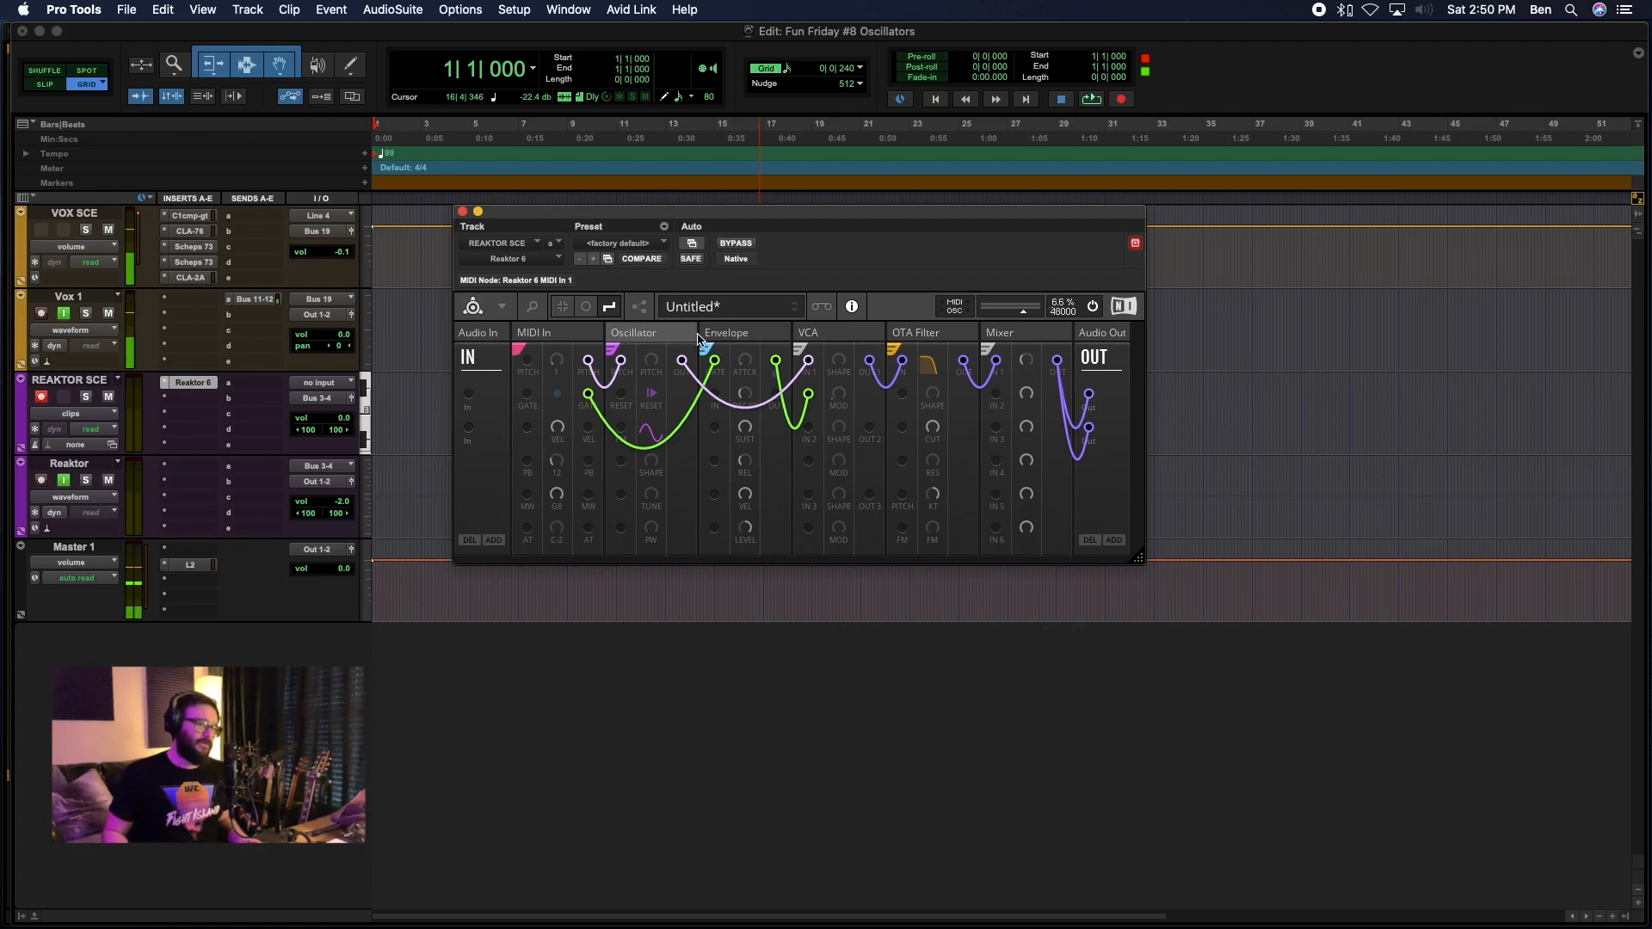
{"action": "left_click", "coordinate": [745, 337]}
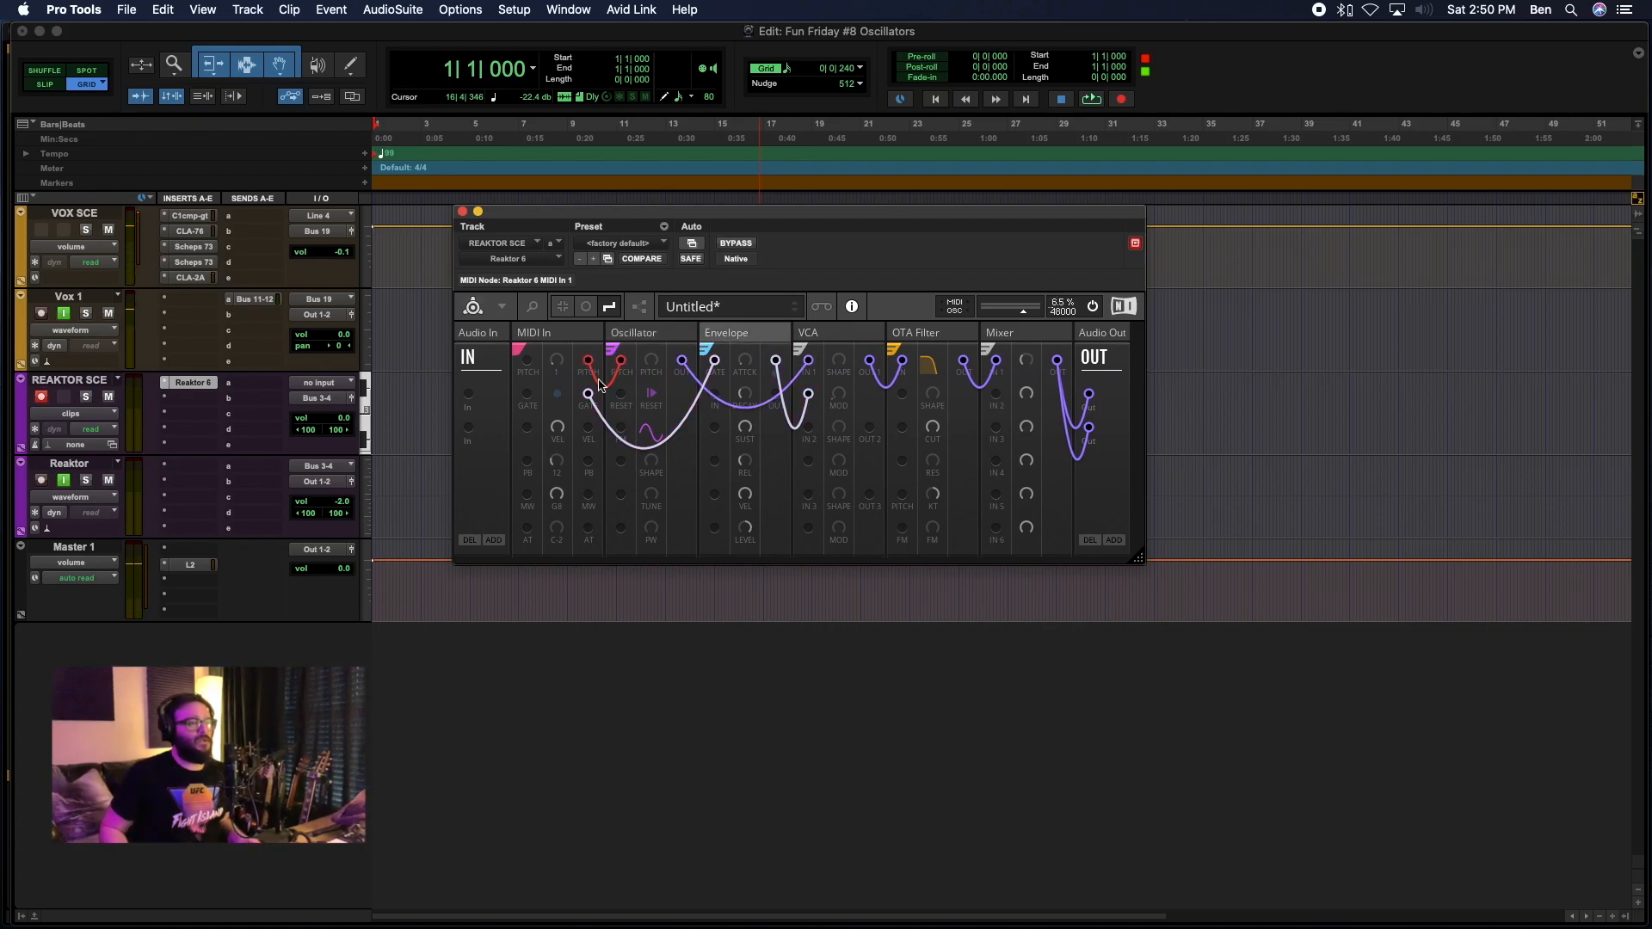
{"action": "left_click", "coordinate": [592, 334]}
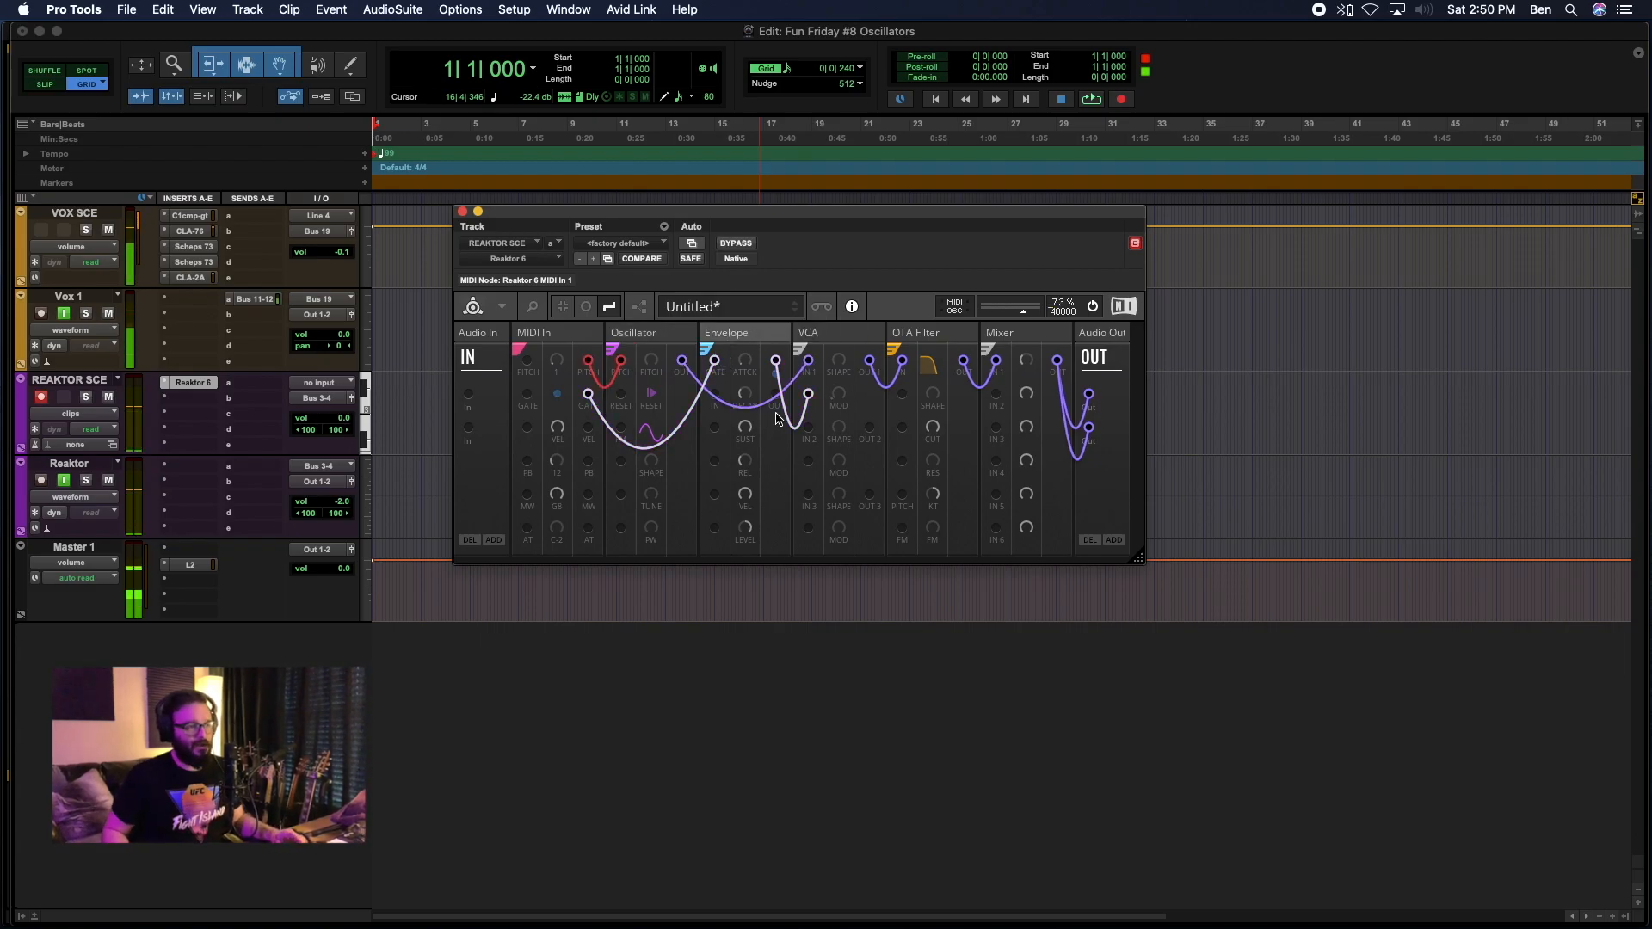
{"action": "key", "text": "F9"}
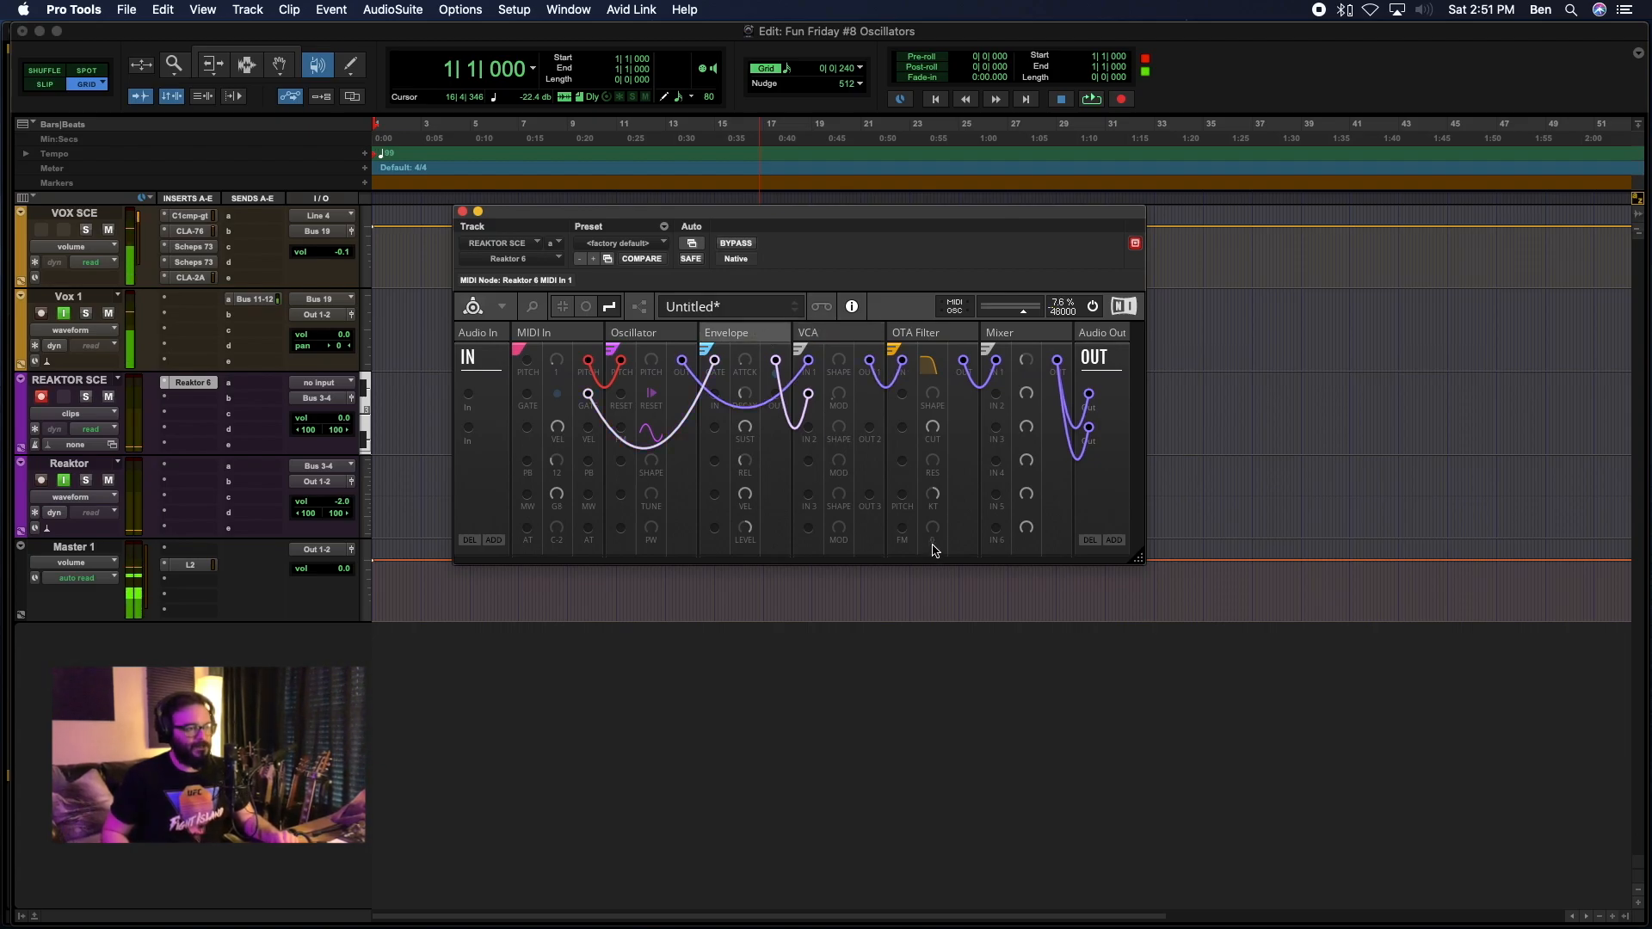
{"action": "left_click", "coordinate": [914, 568]}
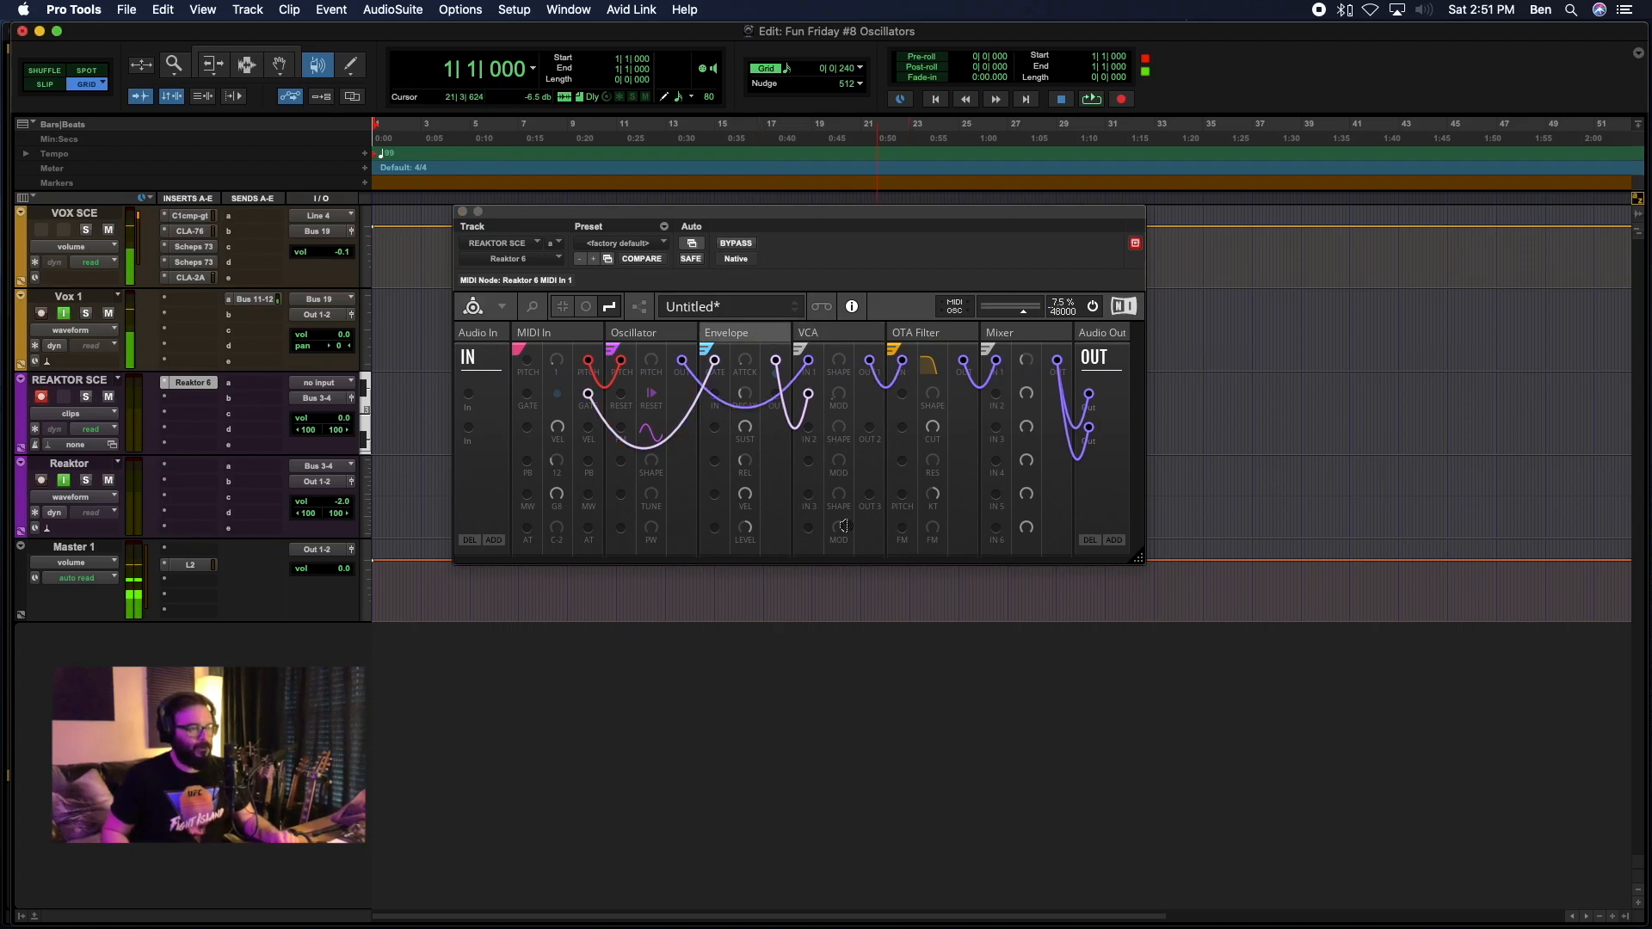
{"action": "left_click", "coordinate": [1141, 383]}
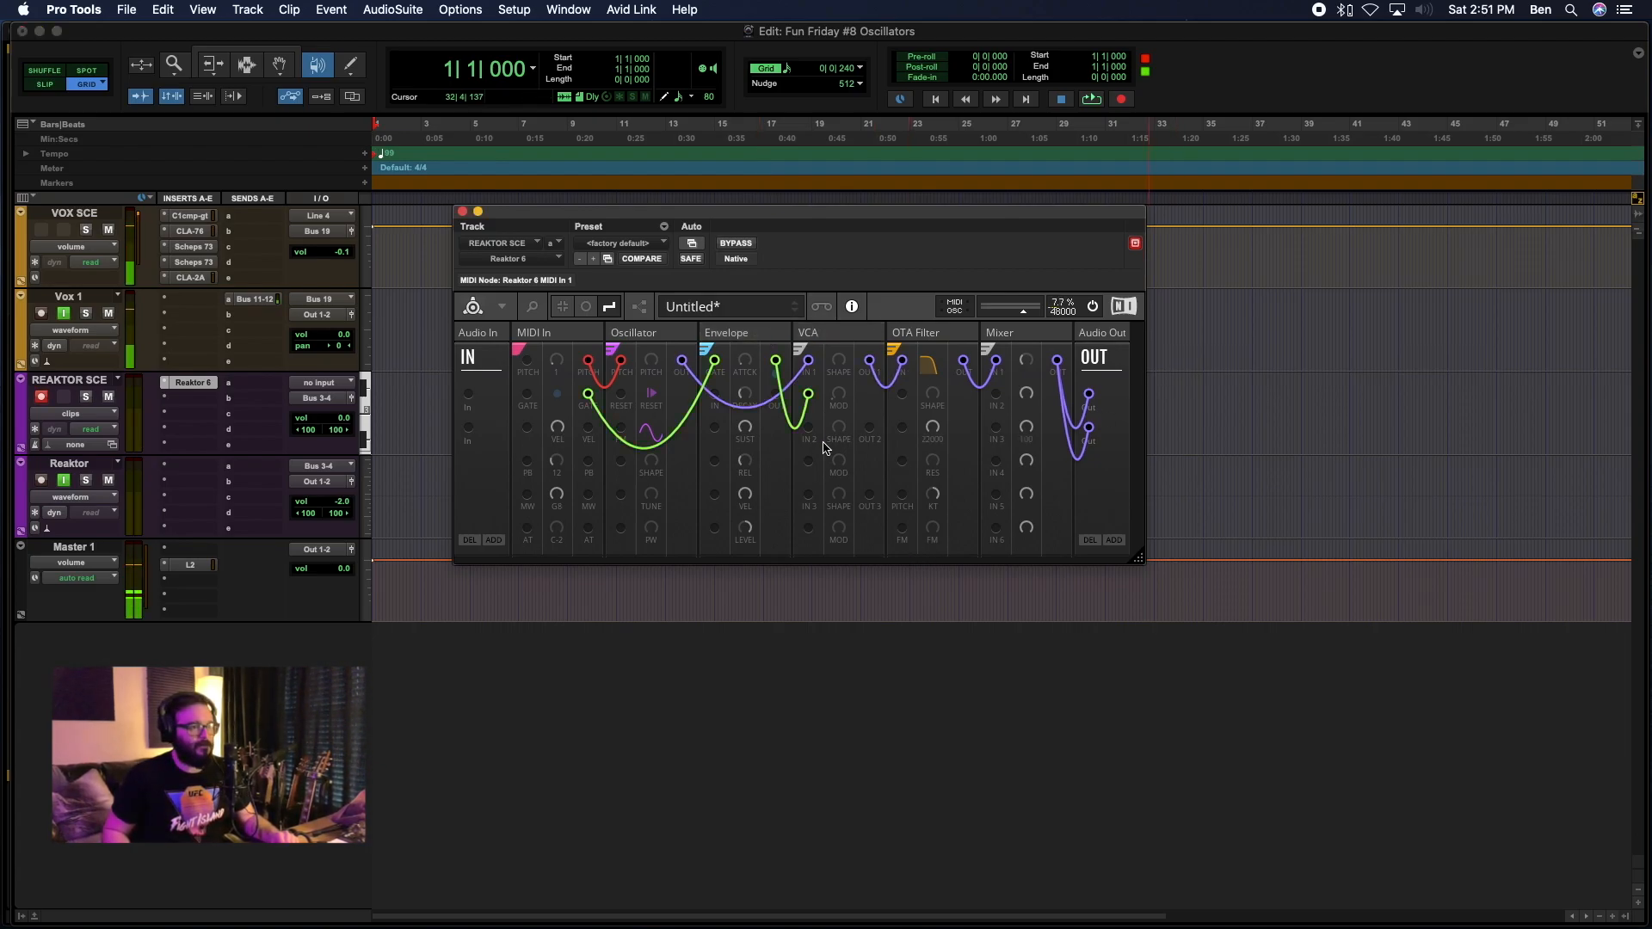
Color the wire from the Envelope output to the VCA modulation input Blue.
{"action": "right_click", "coordinate": [777, 370]}
{"action": "mouse_move", "coordinate": [828, 373]}
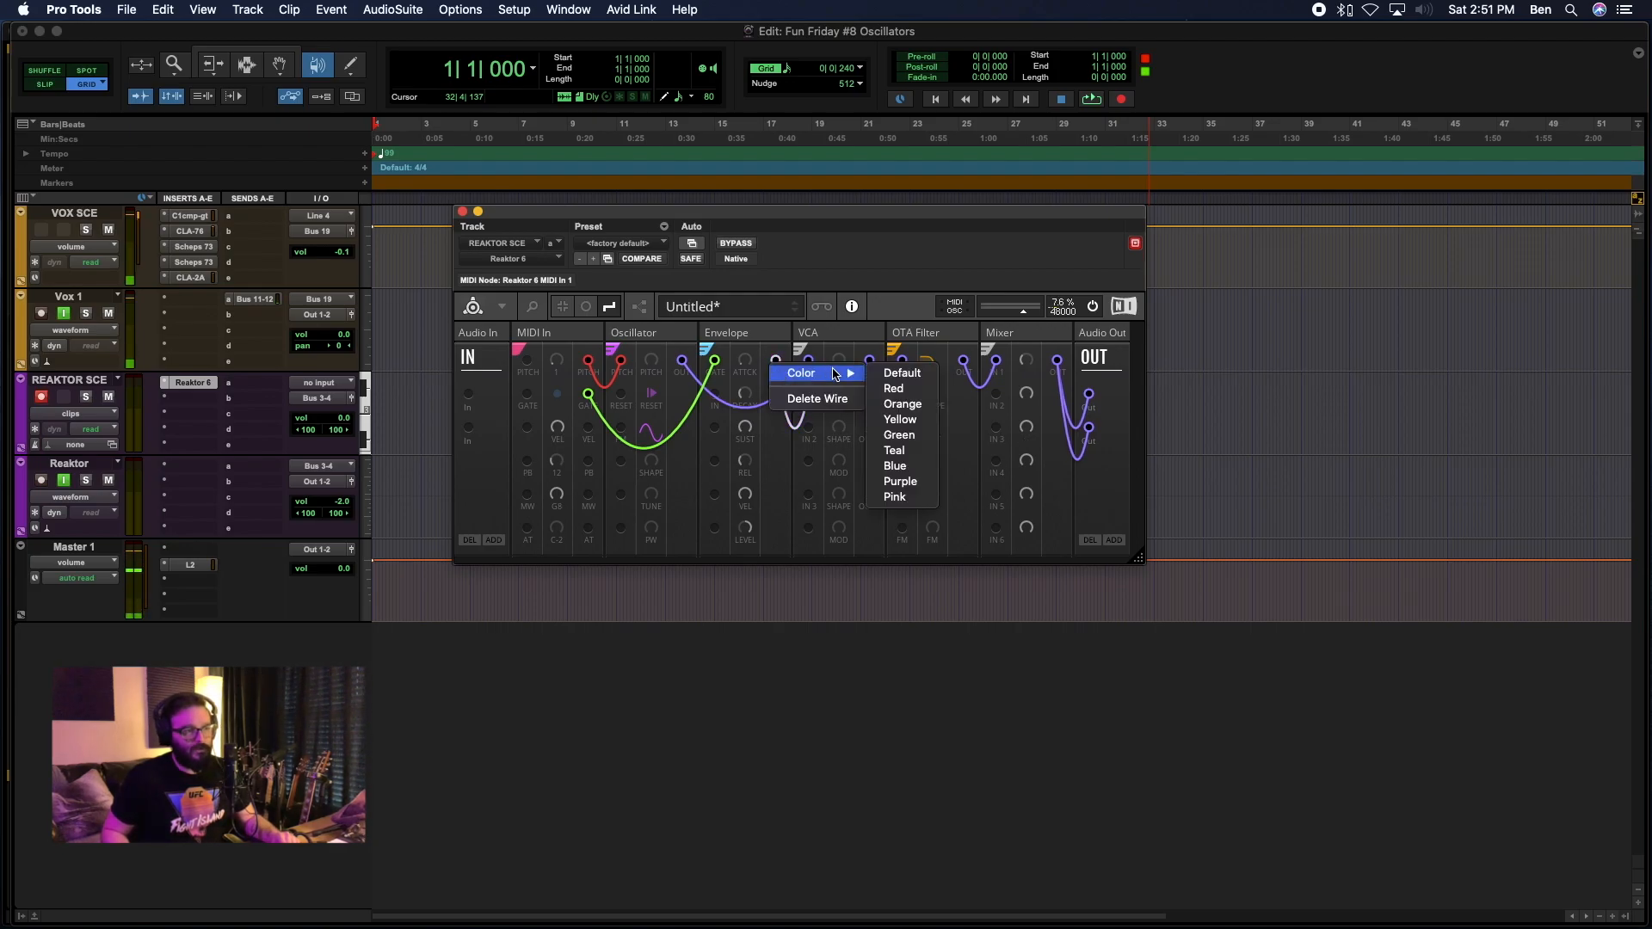
{"action": "left_click", "coordinate": [894, 466]}
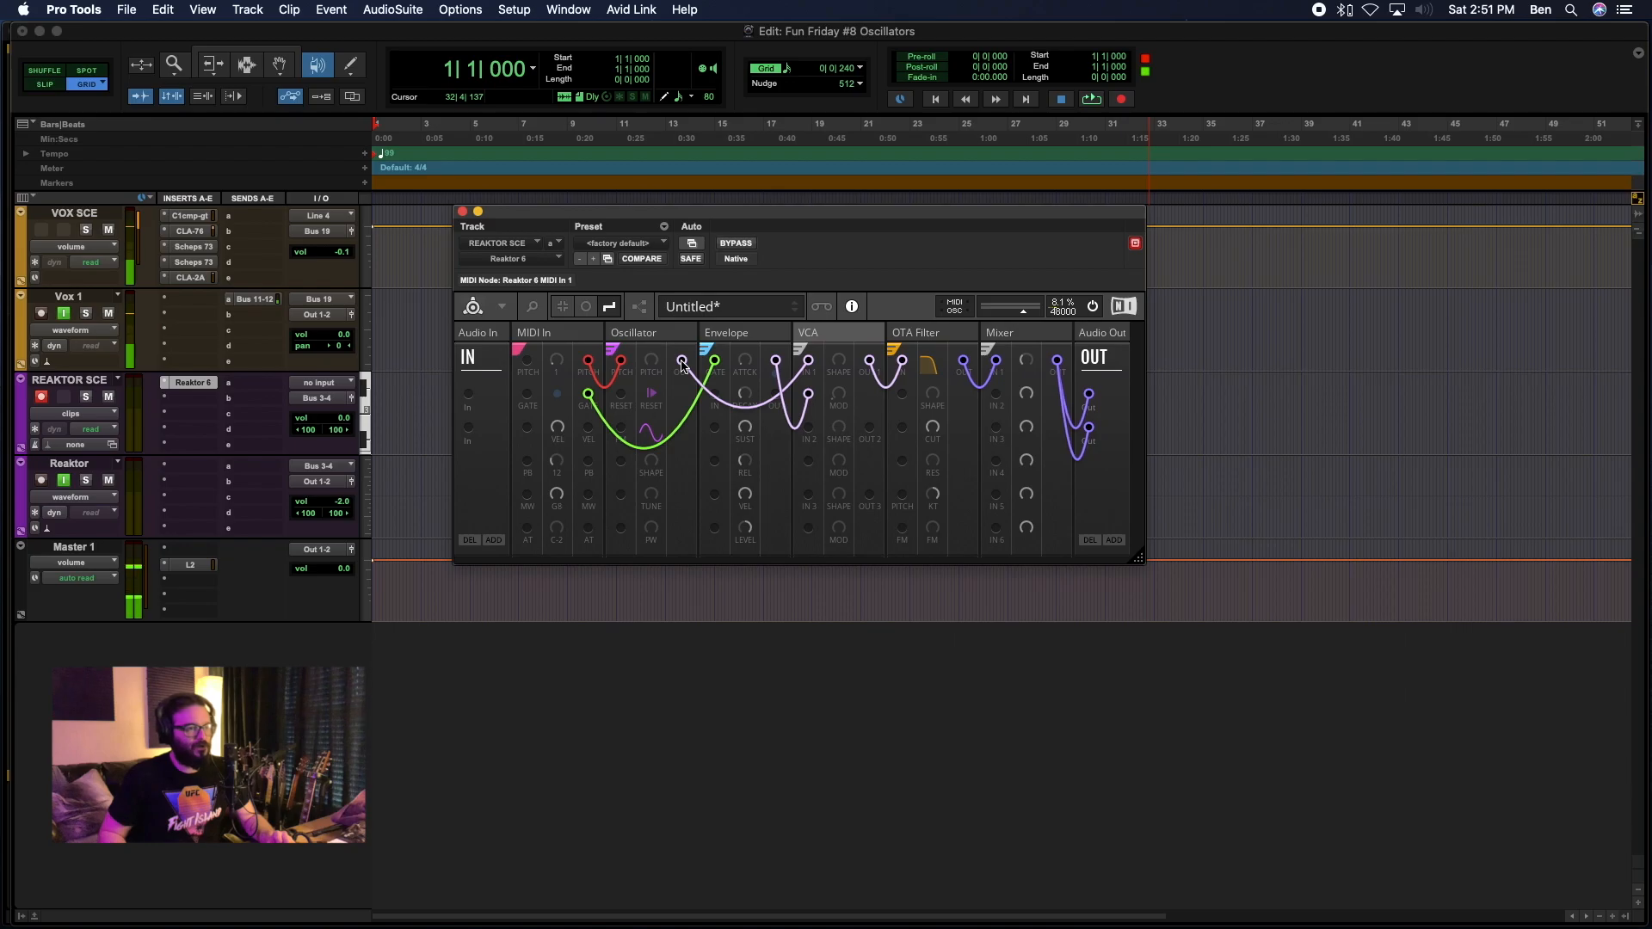
Try a Purple wire from the Oscillator output directly into the OTA Filter input, and restore the VCA output connection to the filter.
{"action": "left_click_drag", "start_coordinate": [682, 362], "coordinate": [902, 361]}
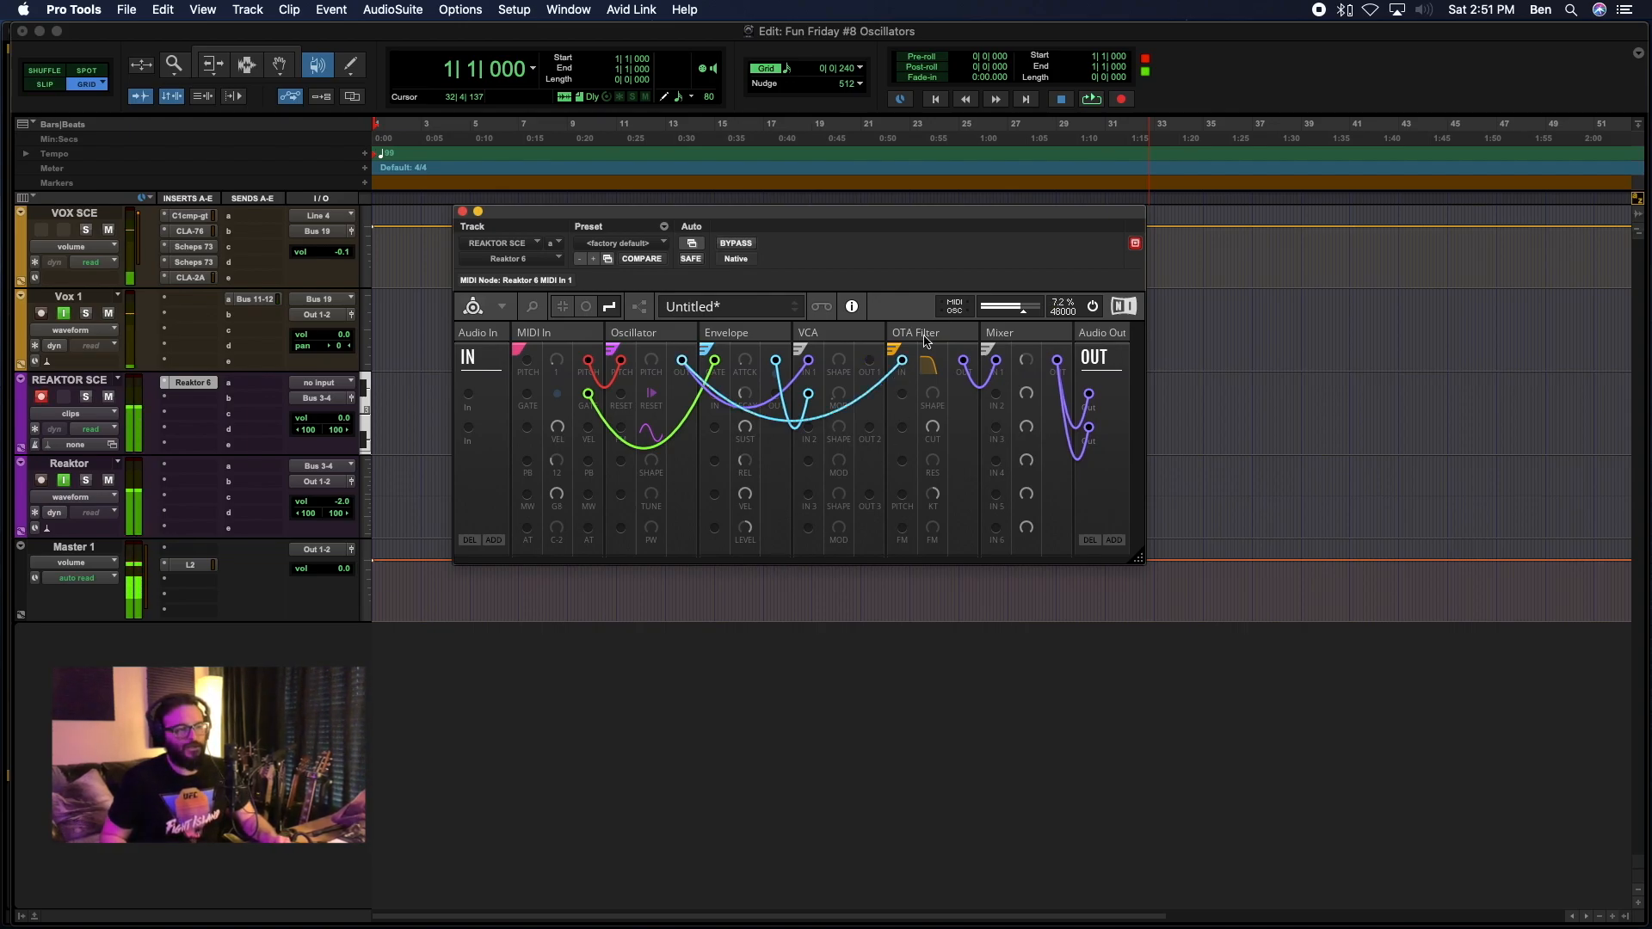
{"action": "right_click", "coordinate": [876, 380]}
{"action": "mouse_move", "coordinate": [913, 387]}
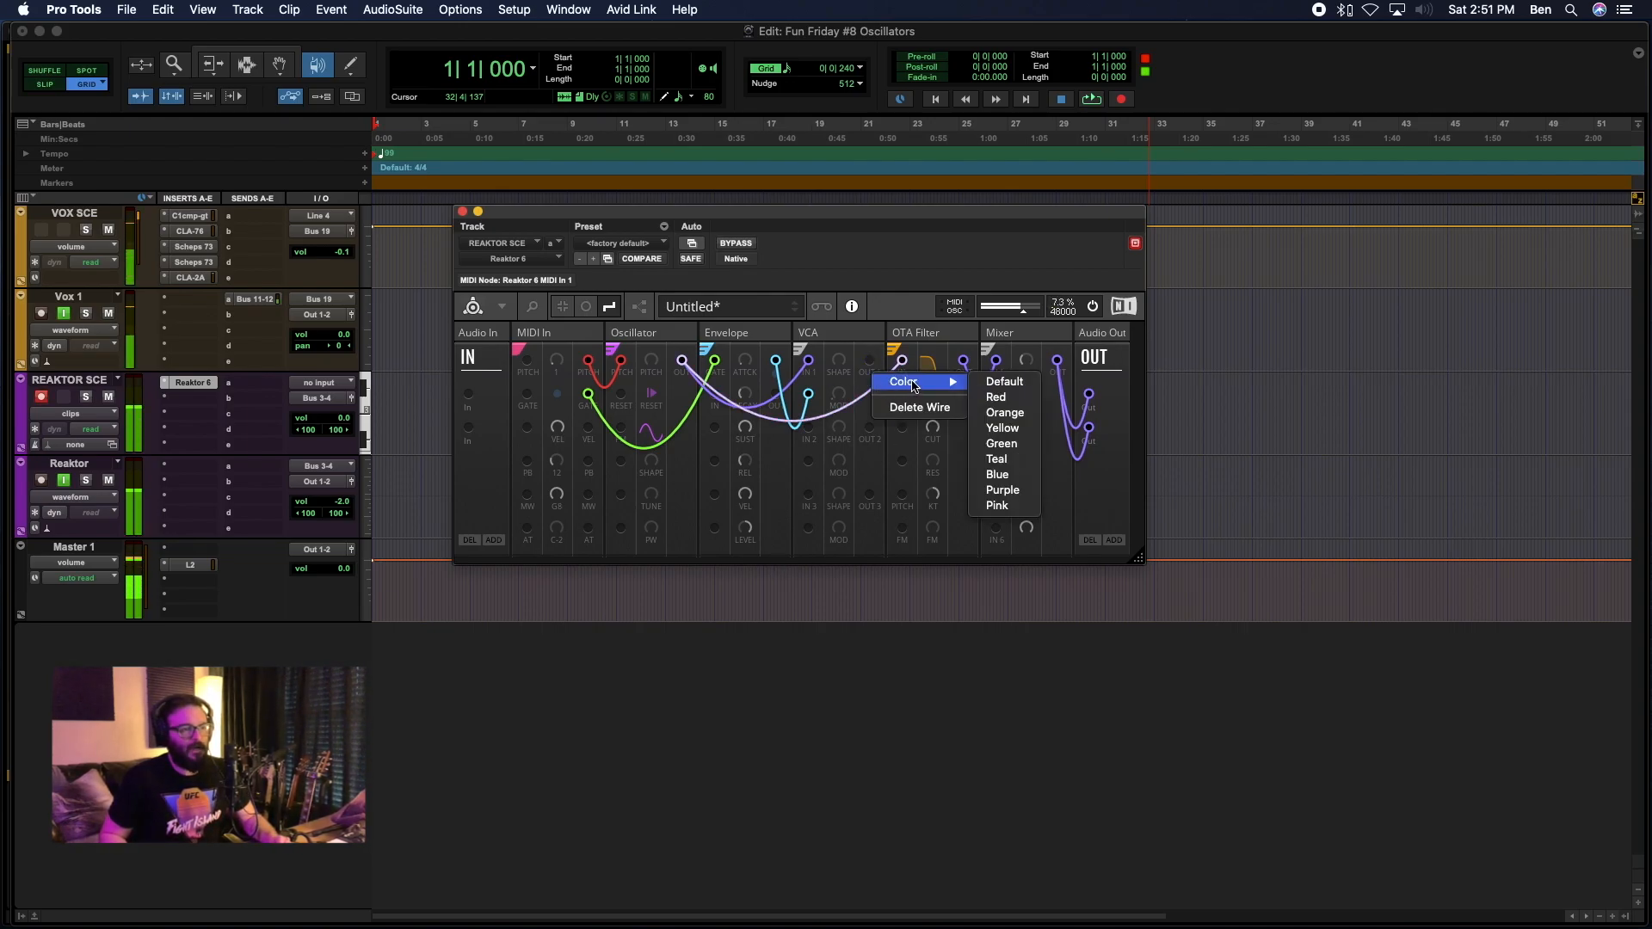
{"action": "left_click", "coordinate": [1002, 492]}
{"action": "left_click_drag", "start_coordinate": [872, 367], "coordinate": [899, 362]}
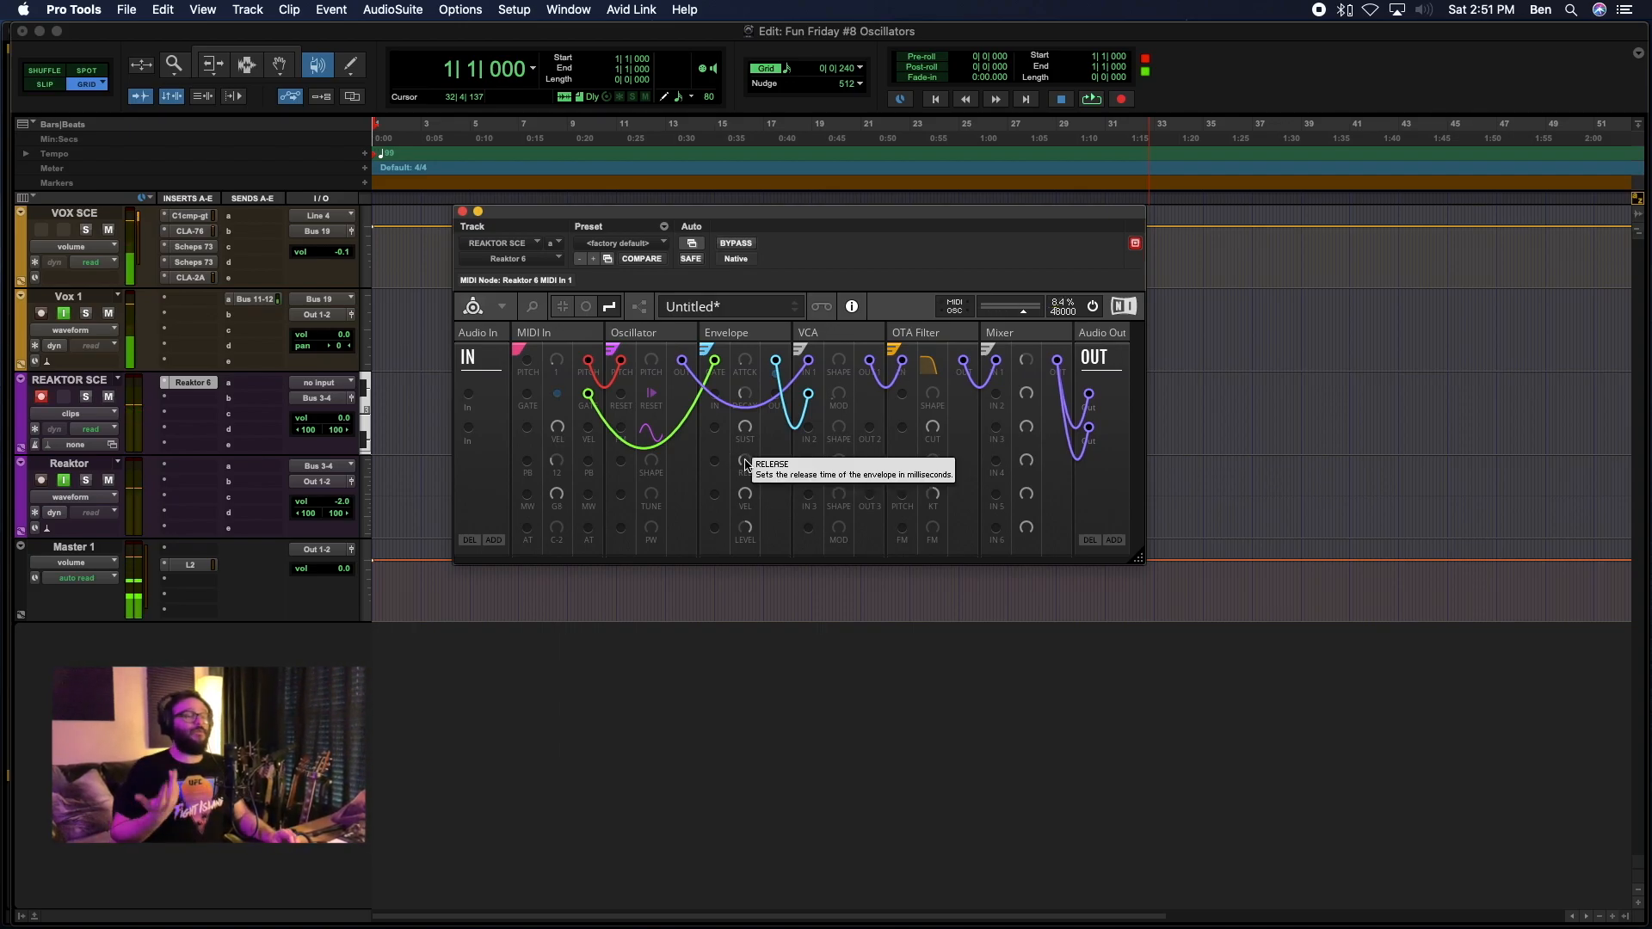
Adjust the Envelope's release time up and down to compare short and long note tails.
{"action": "left_click_drag", "start_coordinate": [745, 466], "coordinate": [751, 487]}
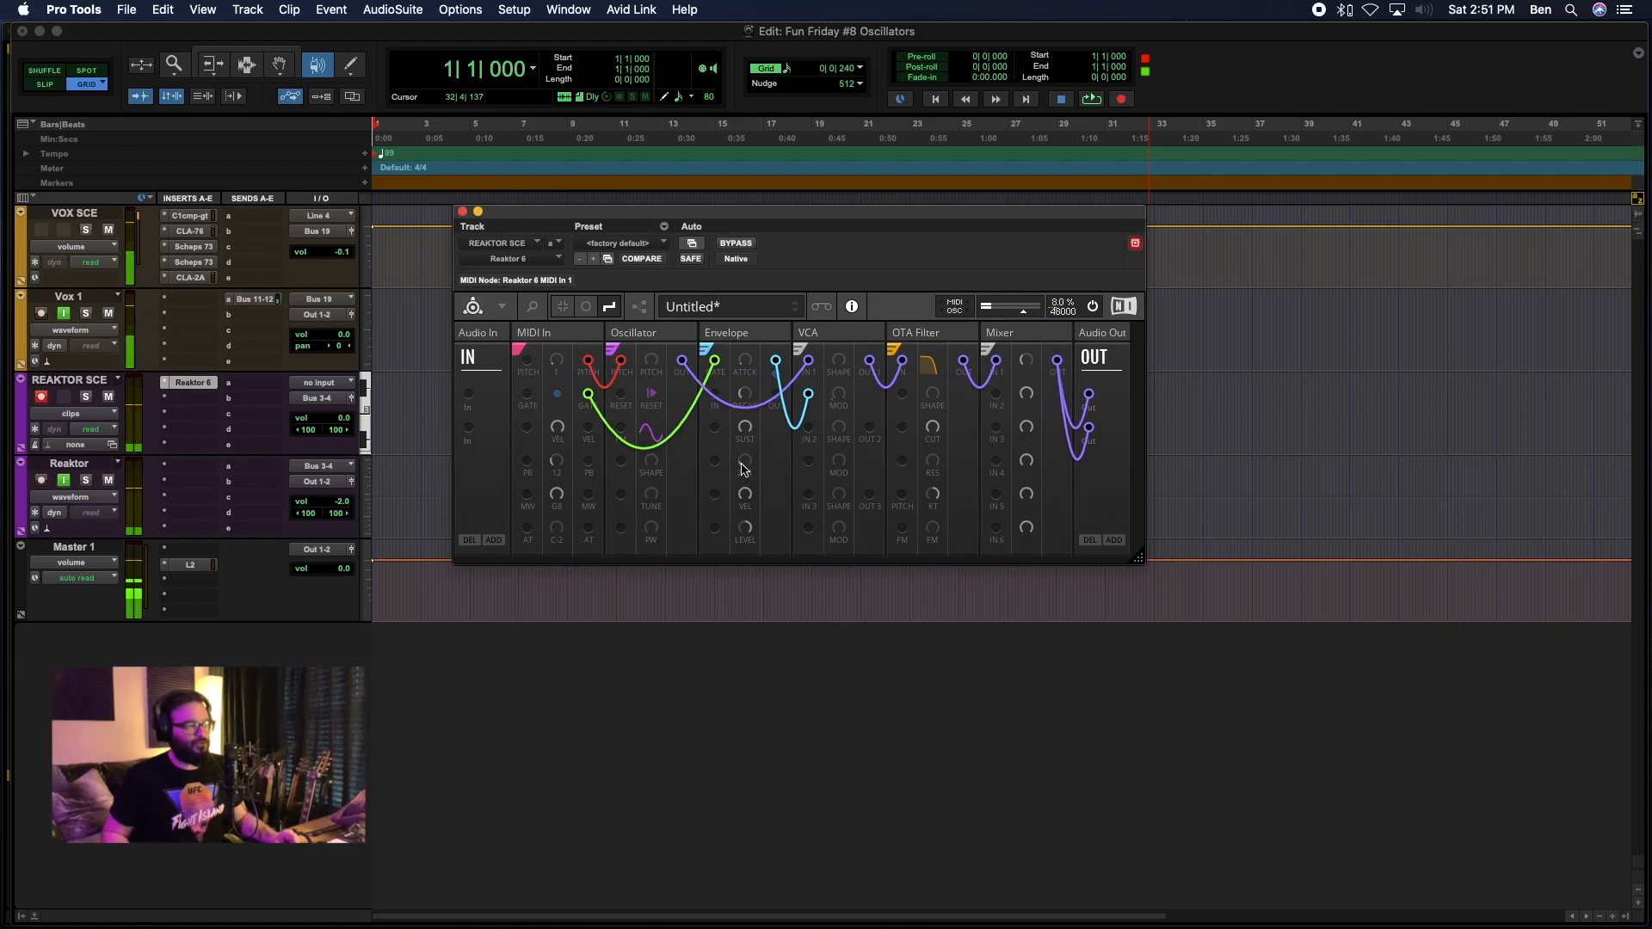
{"action": "left_click_drag", "start_coordinate": [748, 468], "coordinate": [745, 430]}
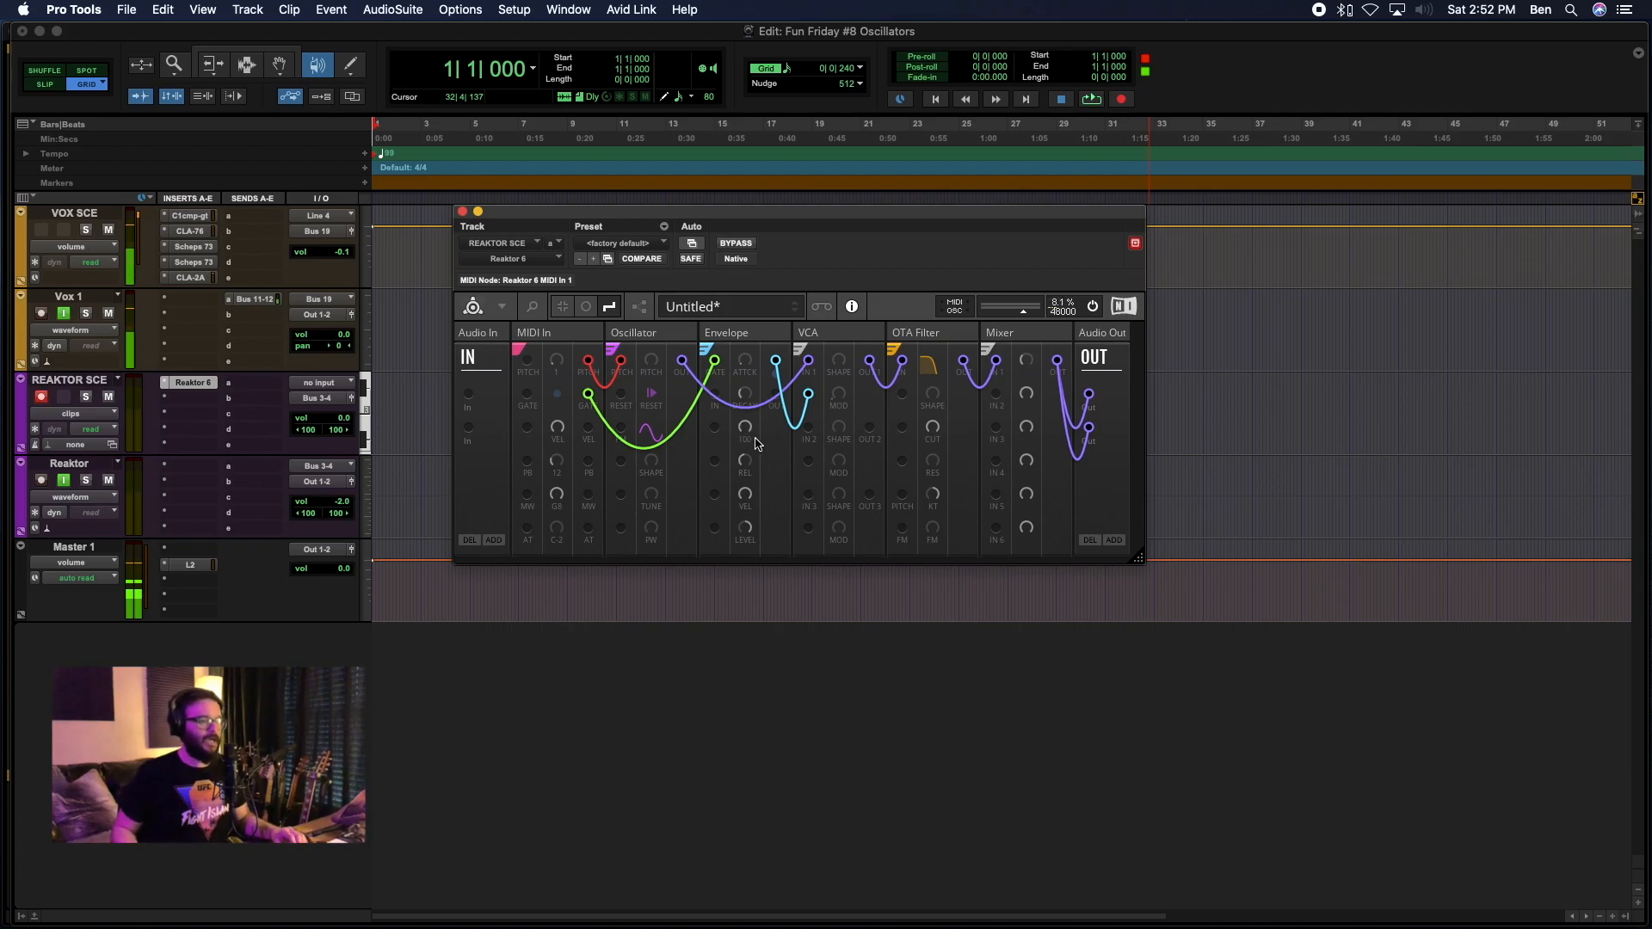
{"action": "left_click_drag", "start_coordinate": [747, 462], "coordinate": [749, 483]}
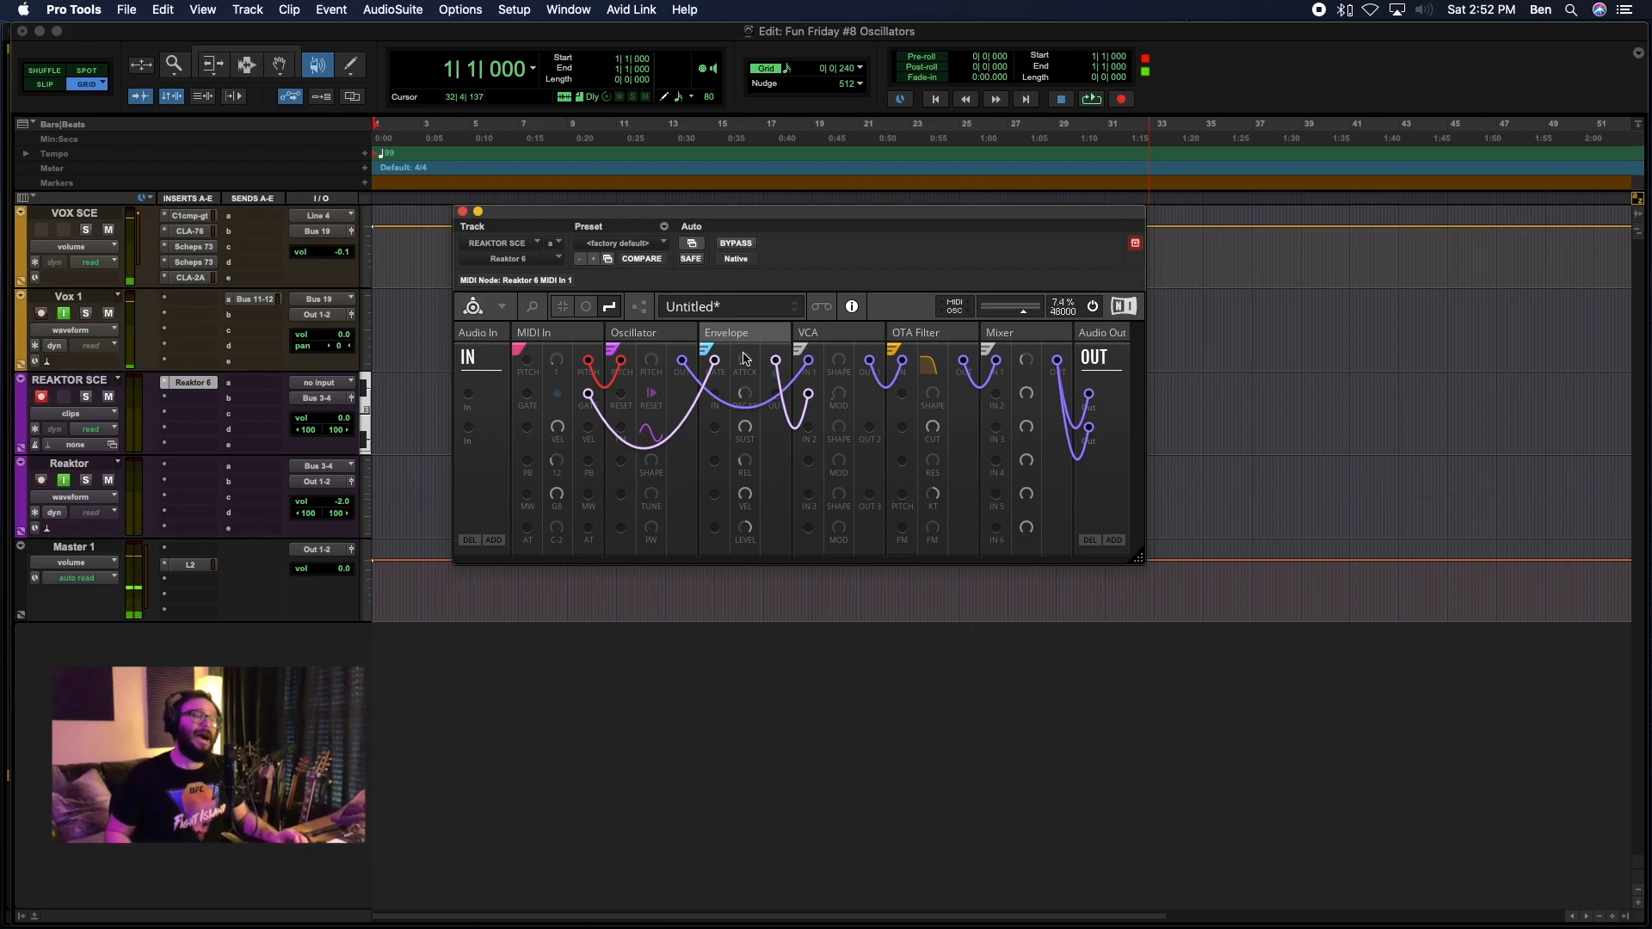
Vary the Envelope's attack time between slow and fast settings to compare how the notes fade in.
{"action": "left_click_drag", "start_coordinate": [747, 365], "coordinate": [743, 335]}
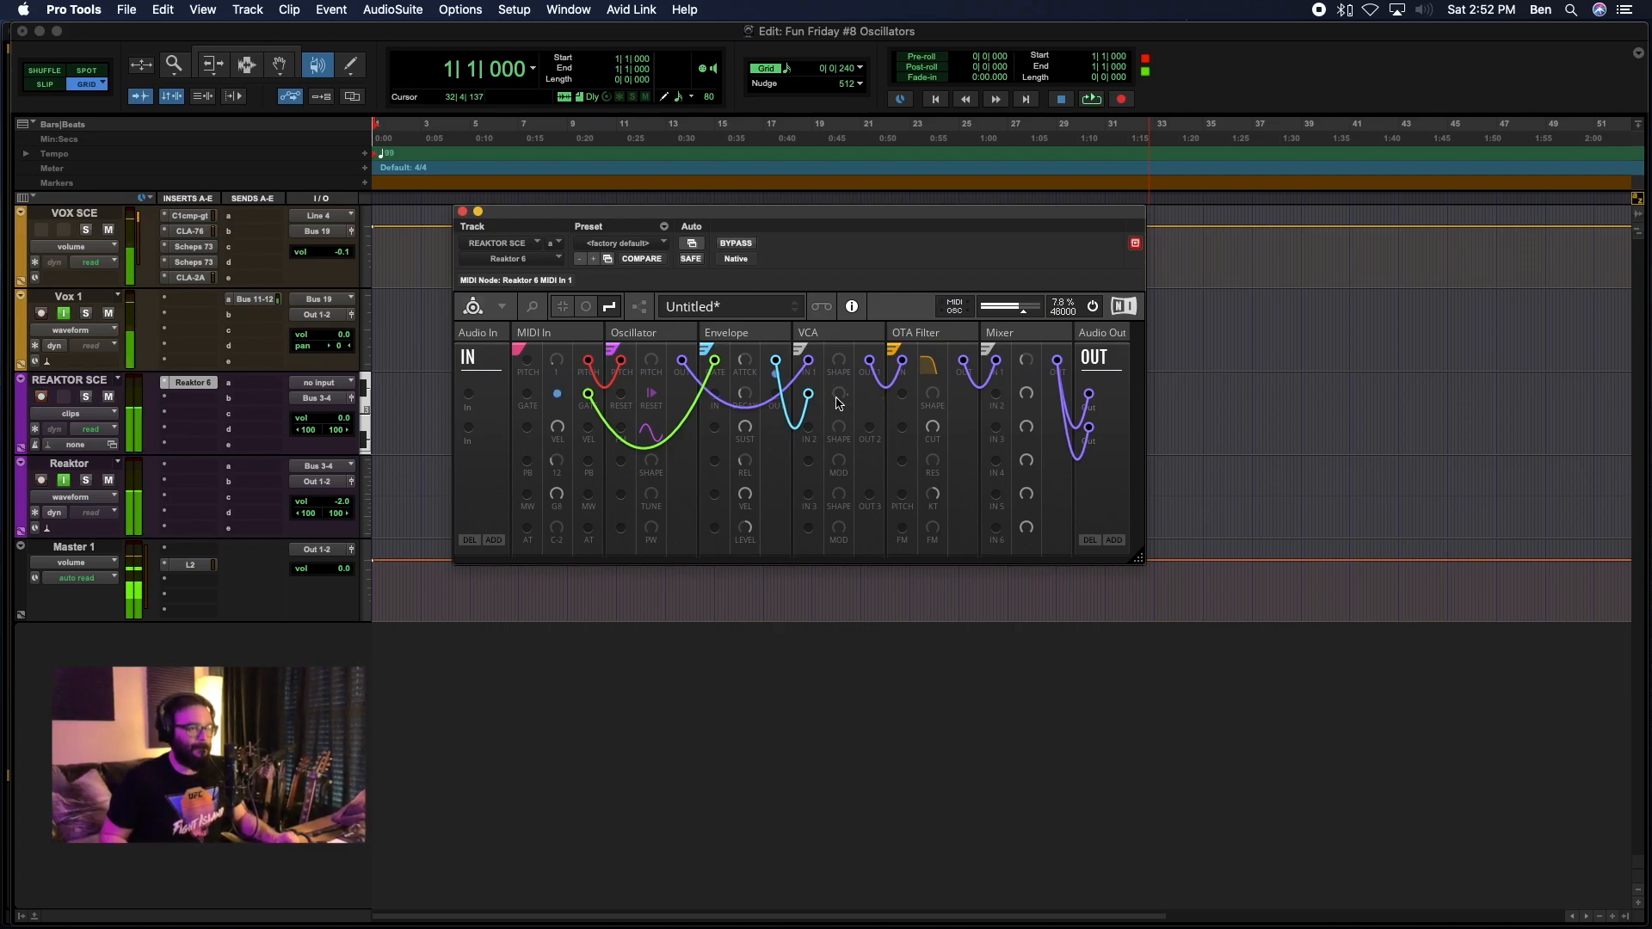
{"action": "mouse_move", "coordinate": [837, 401]}
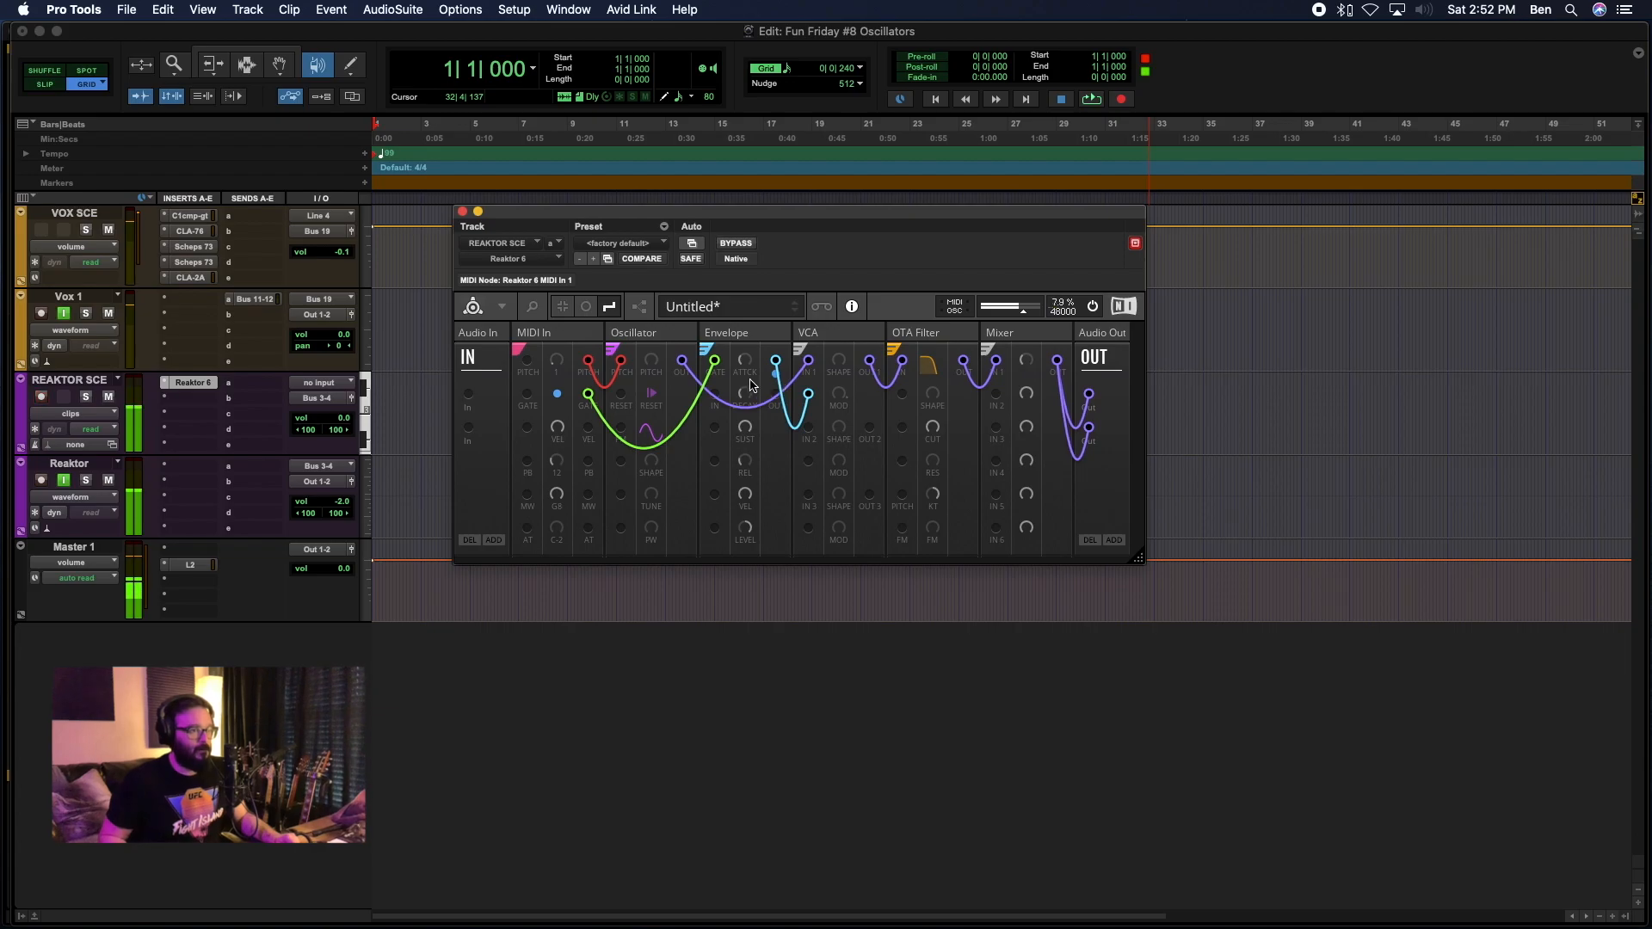
{"action": "left_click_drag", "start_coordinate": [748, 368], "coordinate": [748, 305]}
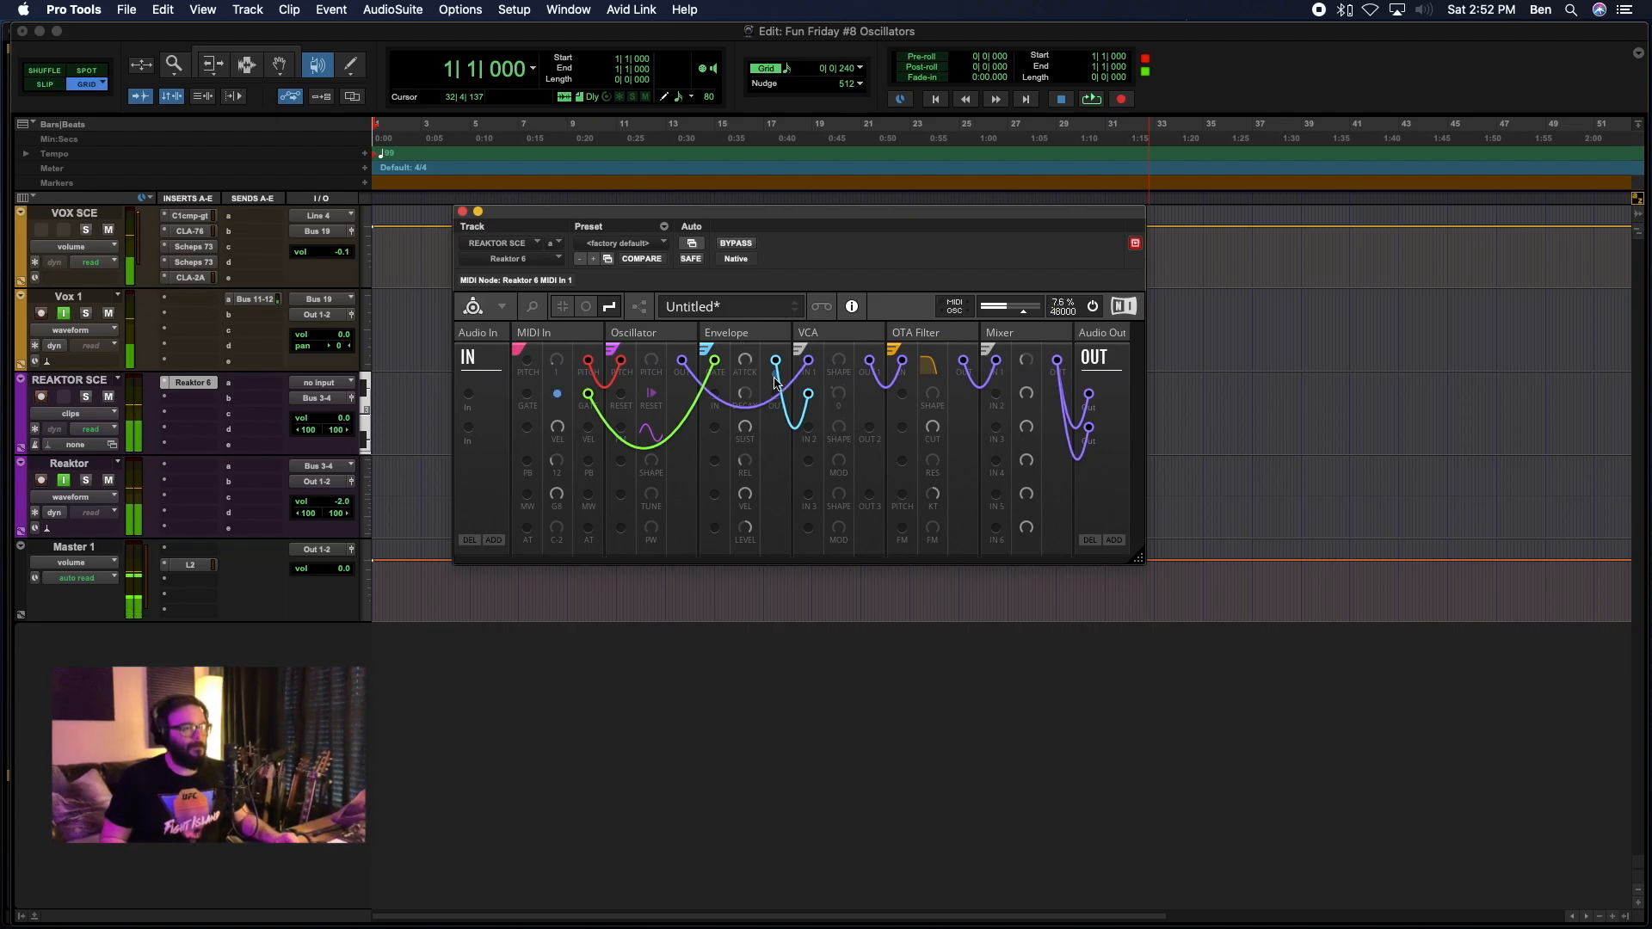
{"action": "left_click_drag", "start_coordinate": [747, 364], "coordinate": [929, 928]}
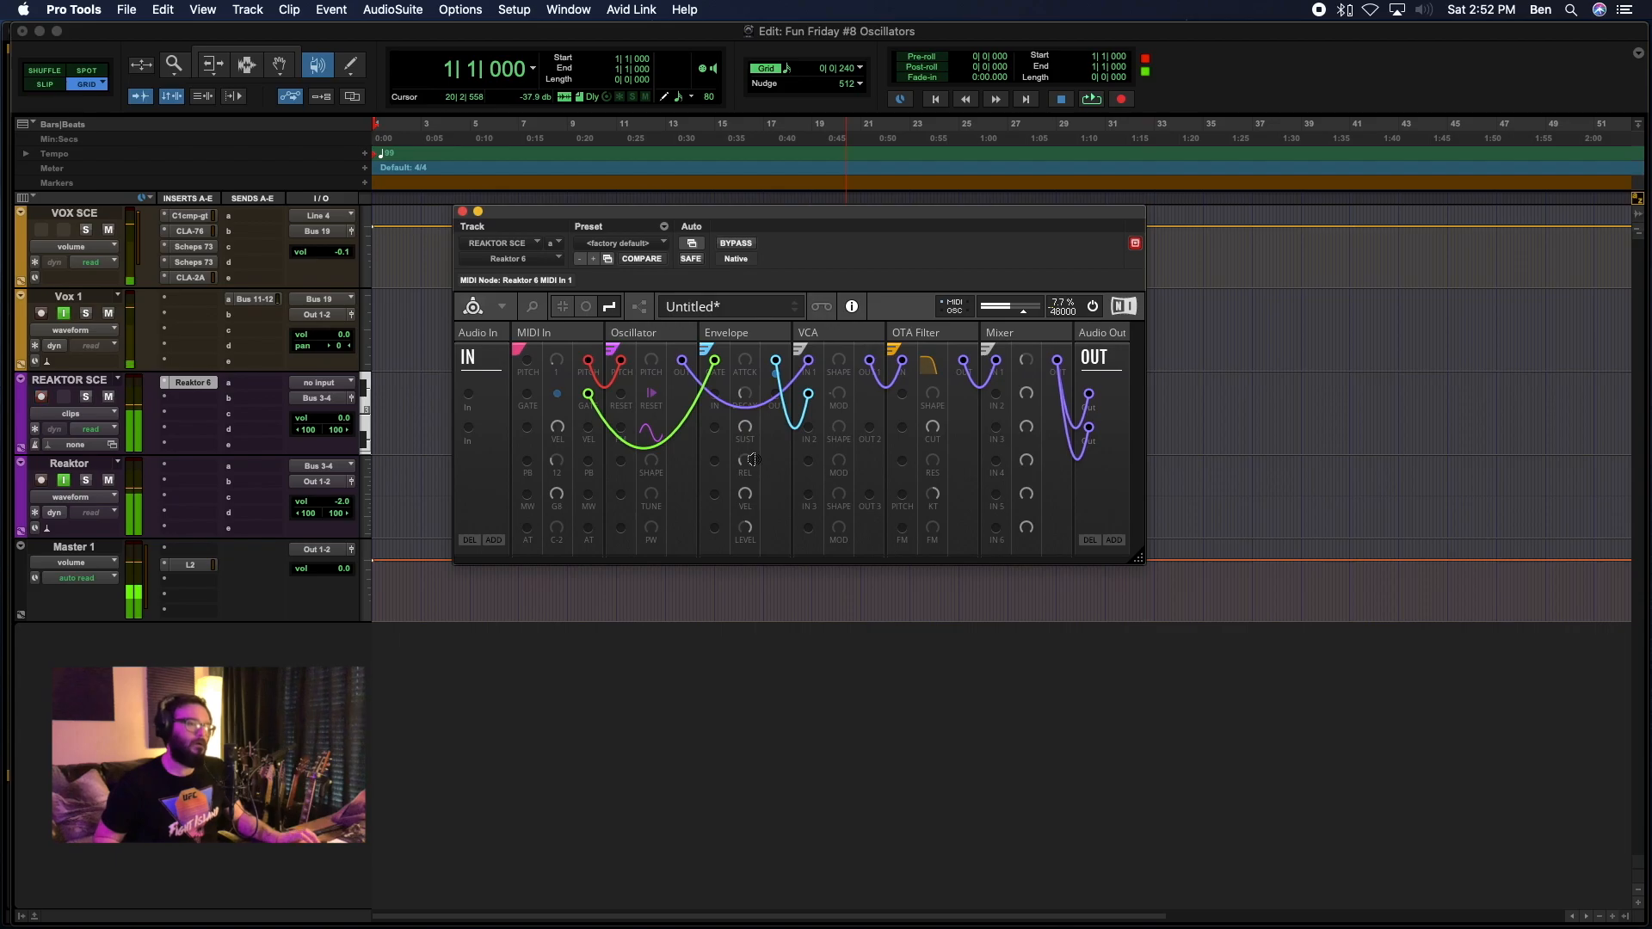
{"action": "left_click_drag", "start_coordinate": [749, 360], "coordinate": [747, 356]}
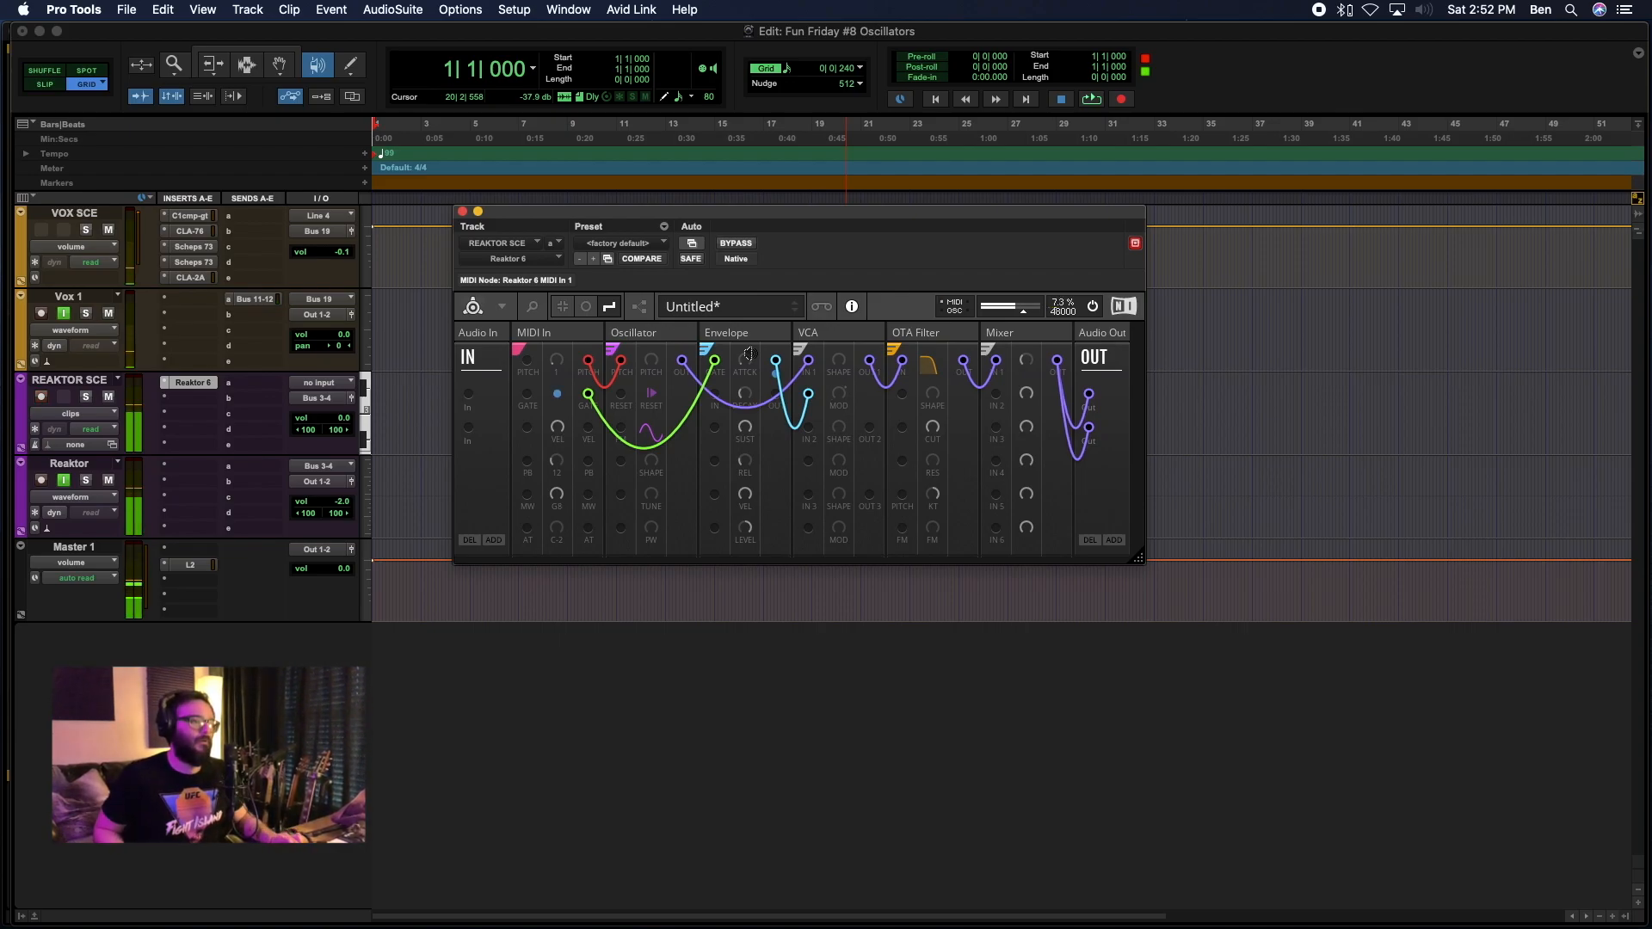
{"action": "left_click_drag", "start_coordinate": [749, 353], "coordinate": [749, 351]}
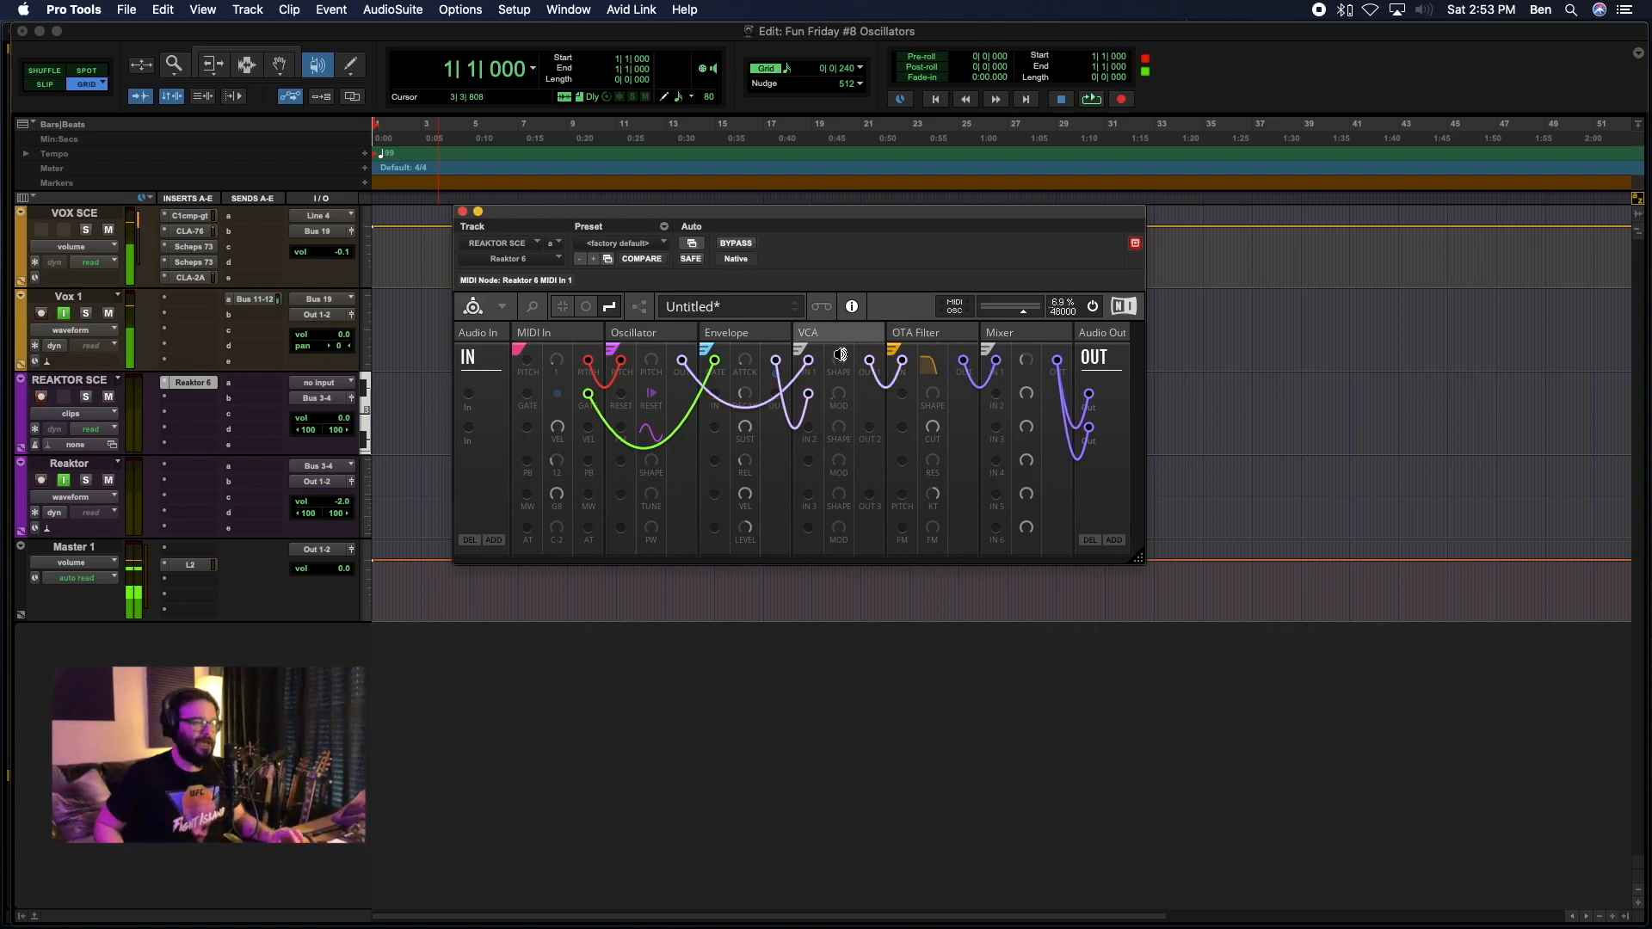
Activate the Smart Tool and morph the Oscillator's shape from sine through triangle to sawtooth.
{"action": "mouse_move", "coordinate": [868, 342]}
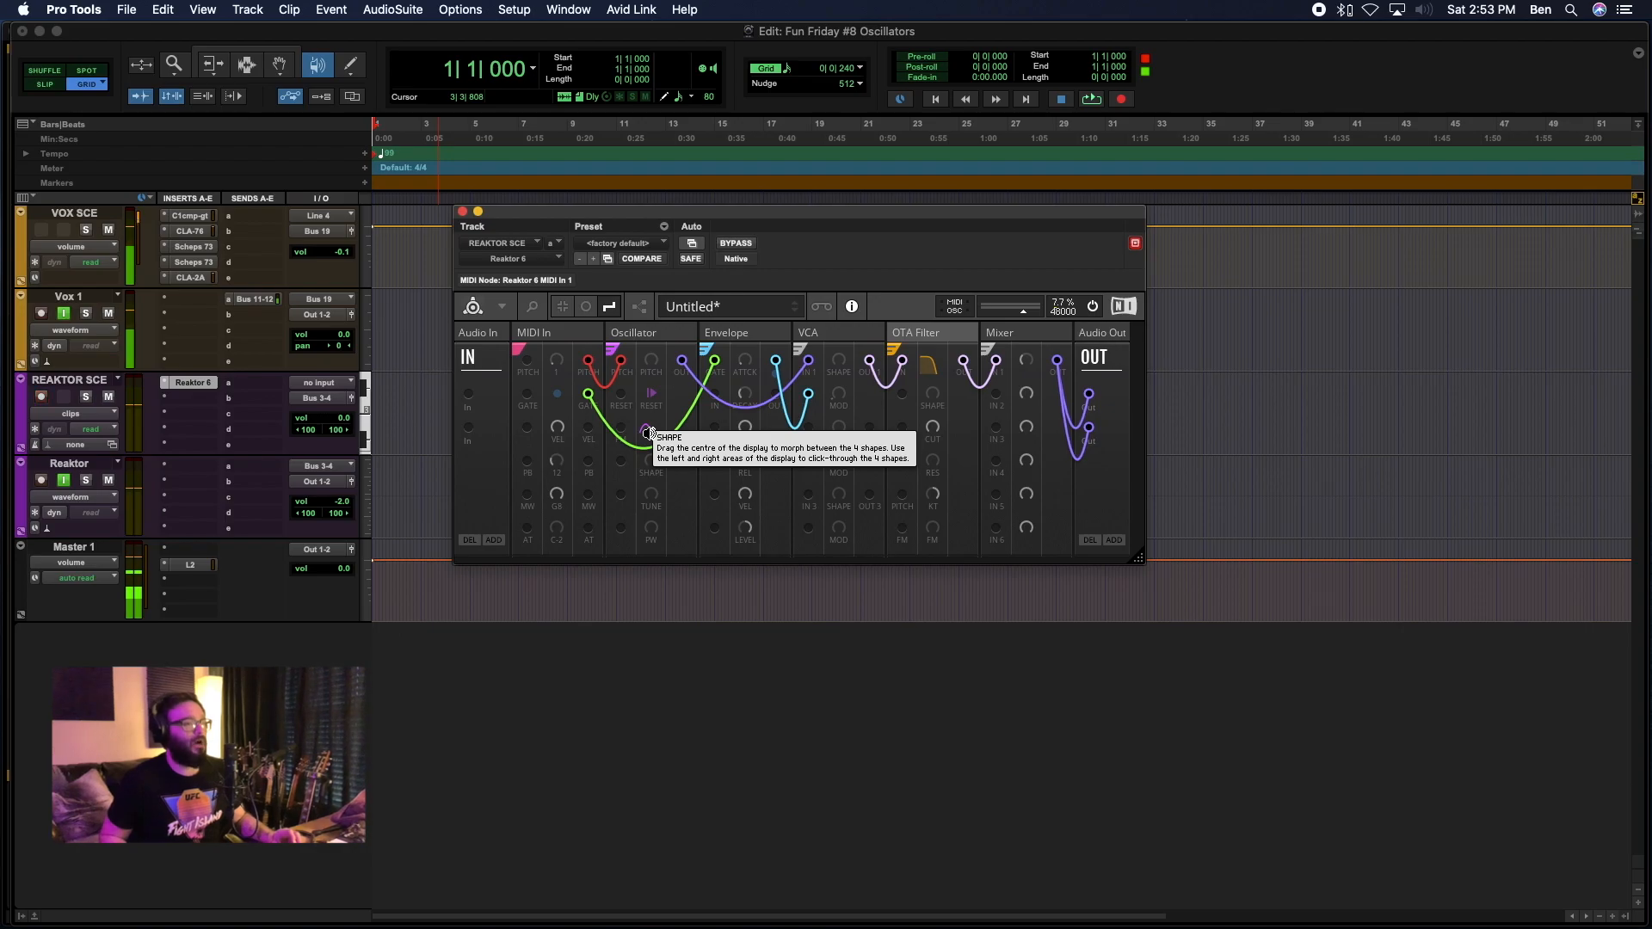
{"action": "left_click", "coordinate": [230, 48]}
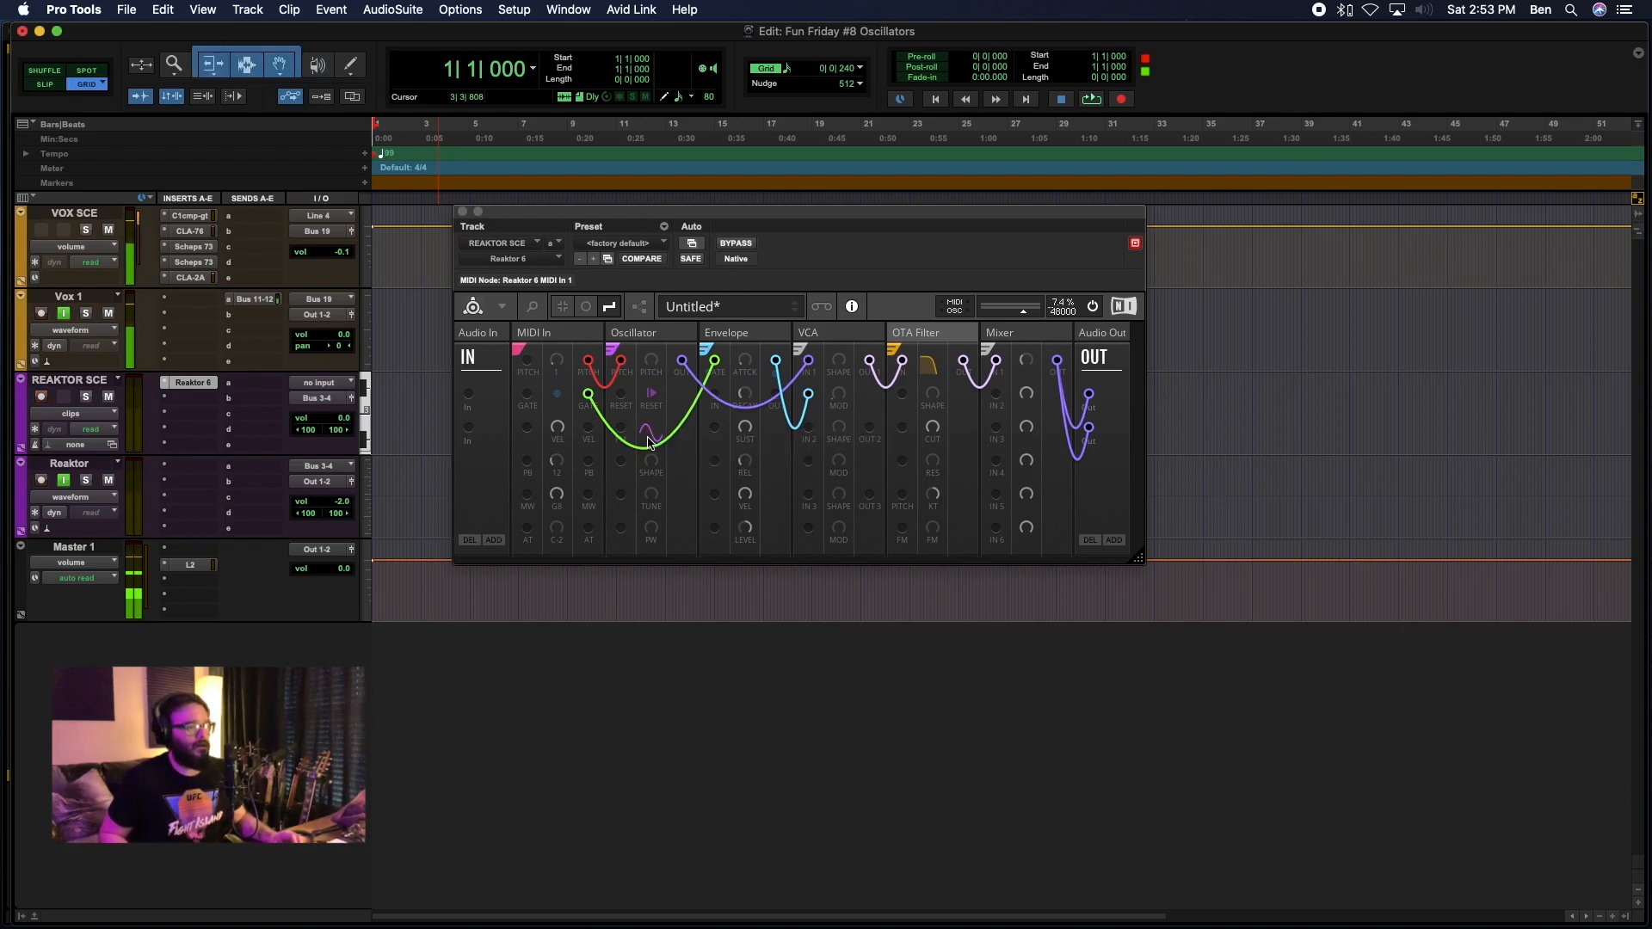
{"action": "left_click", "coordinate": [653, 463]}
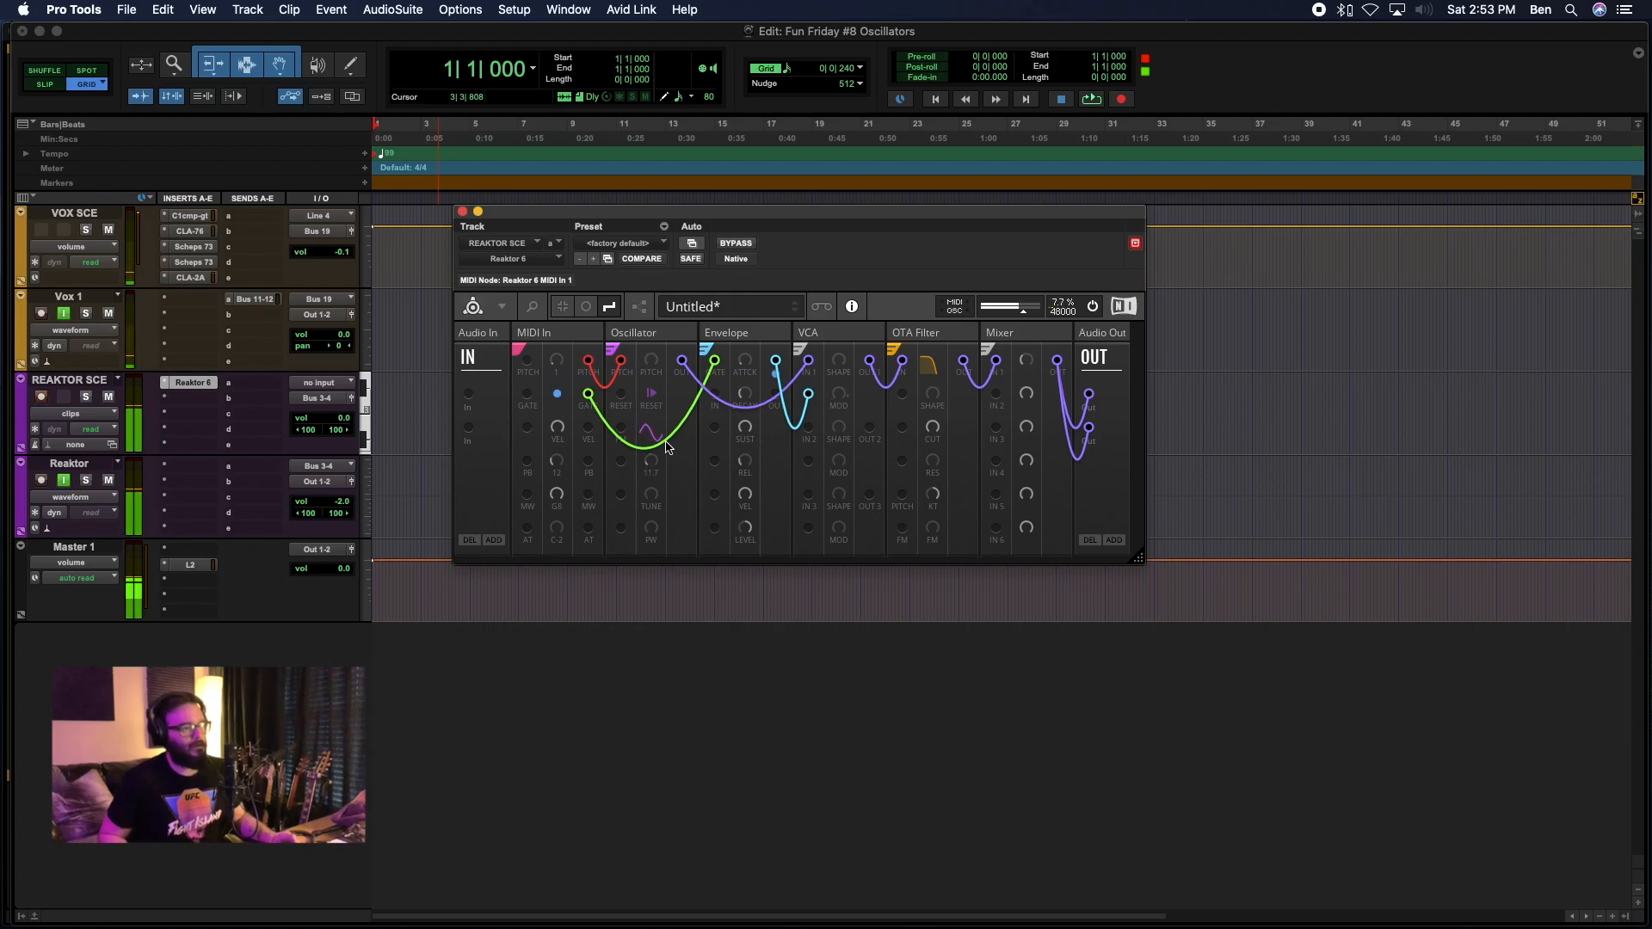
{"action": "left_click_drag", "start_coordinate": [654, 382], "coordinate": [622, 395]}
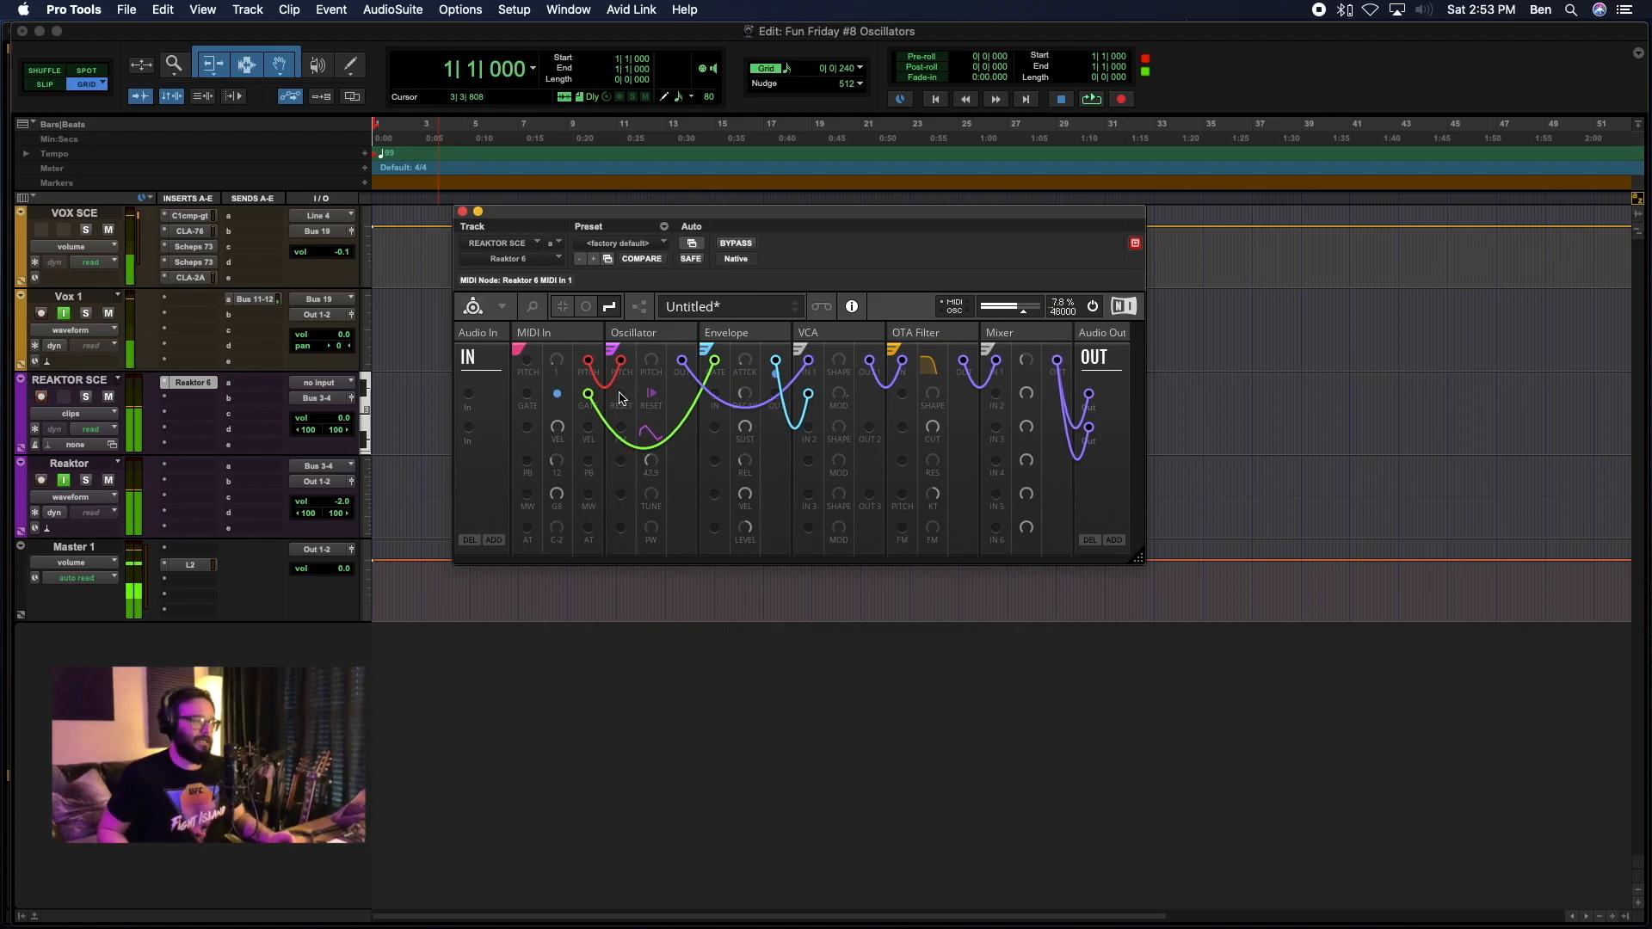
{"action": "left_click_drag", "start_coordinate": [614, 370], "coordinate": [617, 425]}
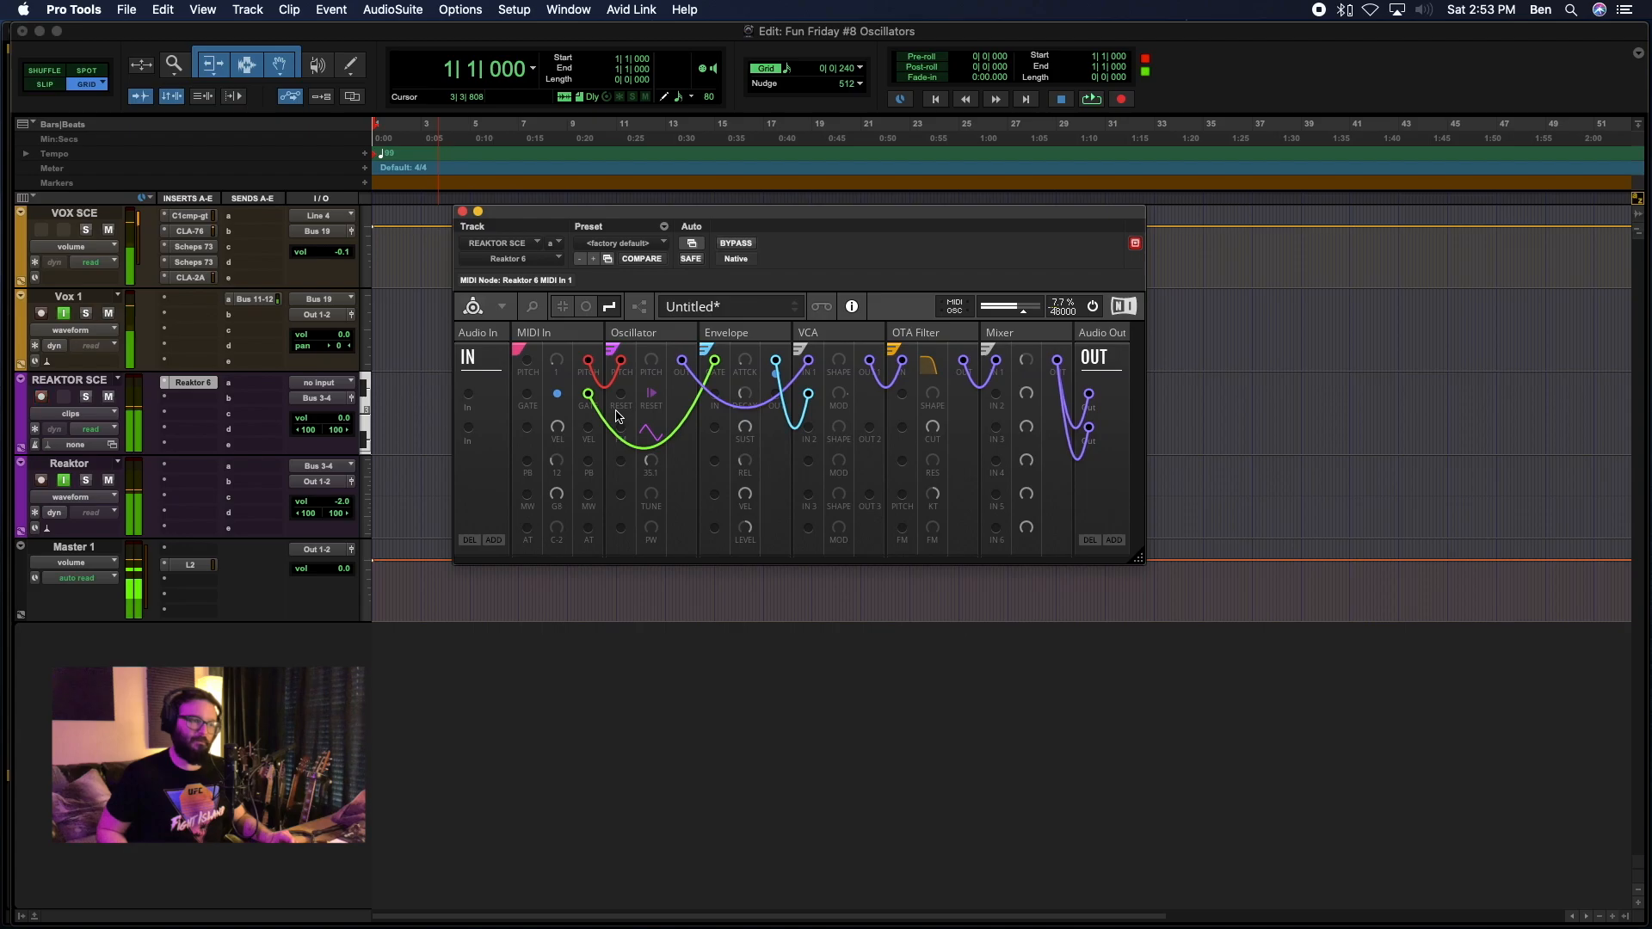
{"action": "left_click_drag", "start_coordinate": [617, 409], "coordinate": [1009, 433]}
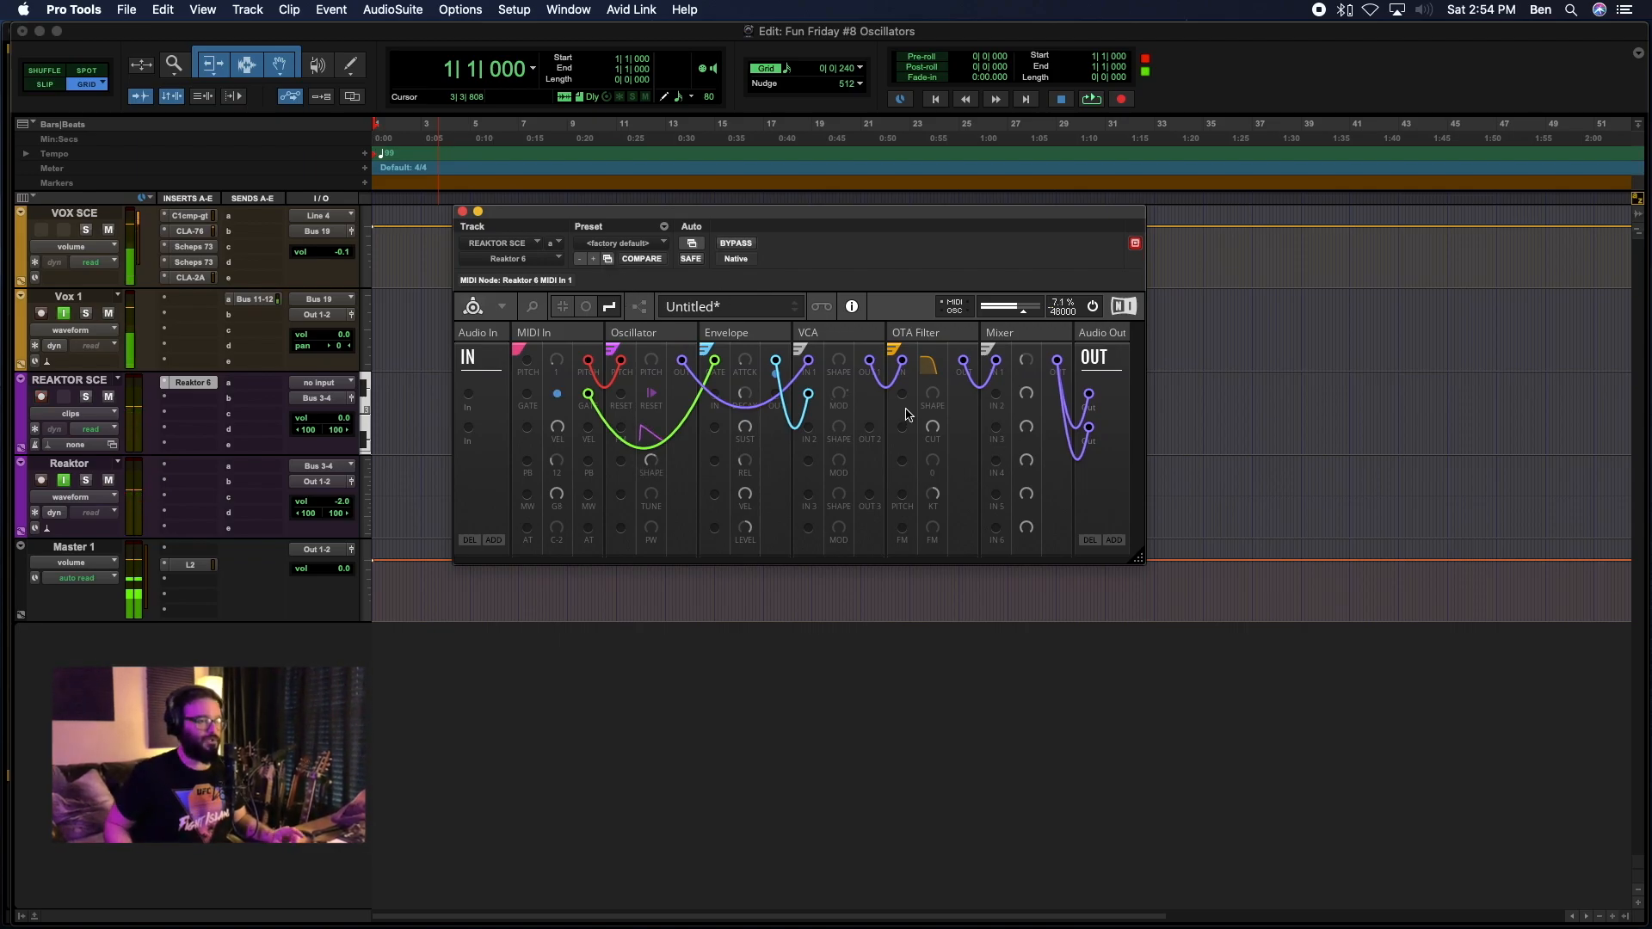
Adjust the OTA Filter's cutoff and resonance to shape the sawtooth sound.
{"action": "left_click_drag", "start_coordinate": [932, 427], "coordinate": [933, 506]}
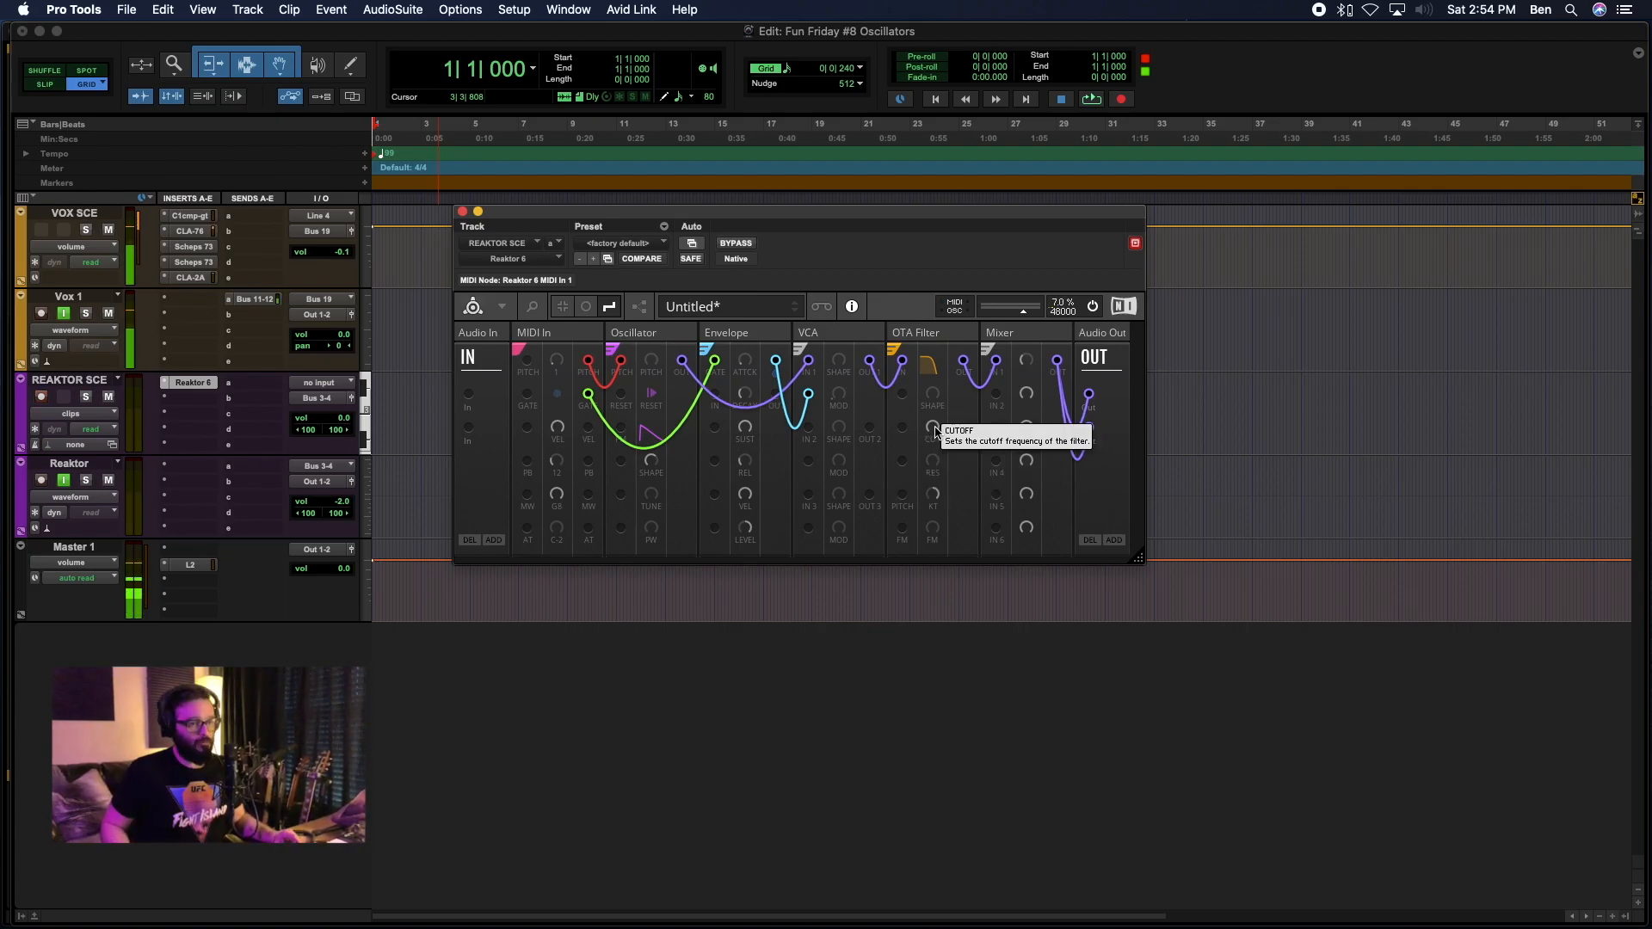
{"action": "left_click_drag", "start_coordinate": [937, 432], "coordinate": [925, 478]}
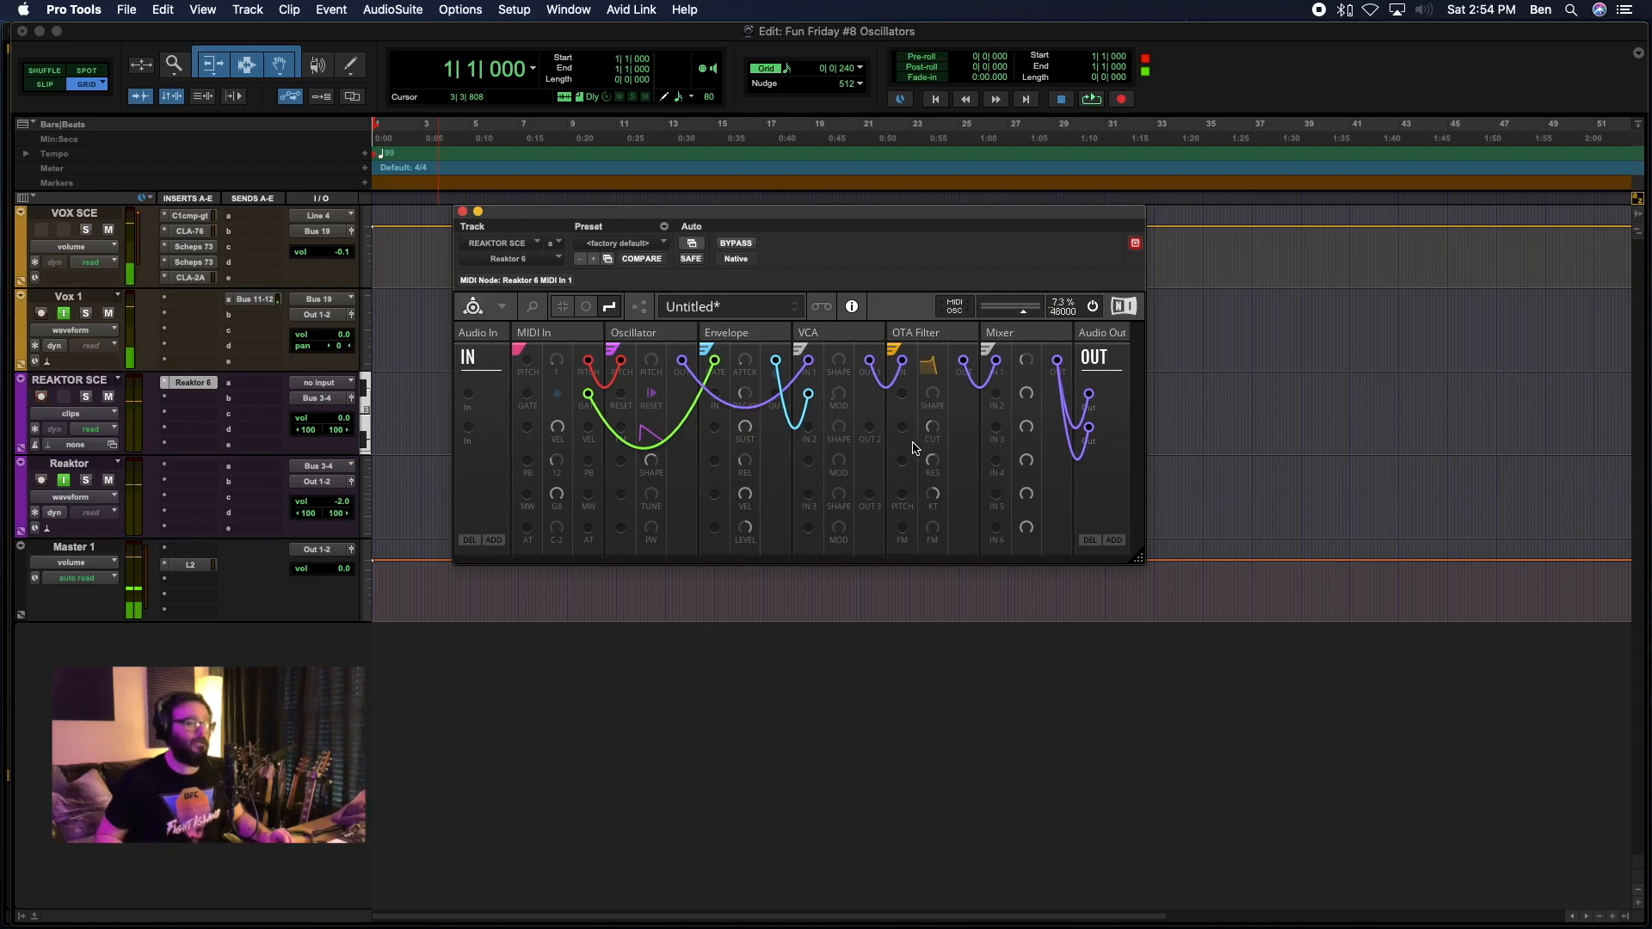
{"action": "mouse_move", "coordinate": [899, 440]}
{"action": "left_mouse_down"}
{"action": "mouse_move", "coordinate": [902, 478]}
{"action": "mouse_move", "coordinate": [903, 406]}
{"action": "mouse_move", "coordinate": [901, 469]}
{"action": "left_mouse_up"}
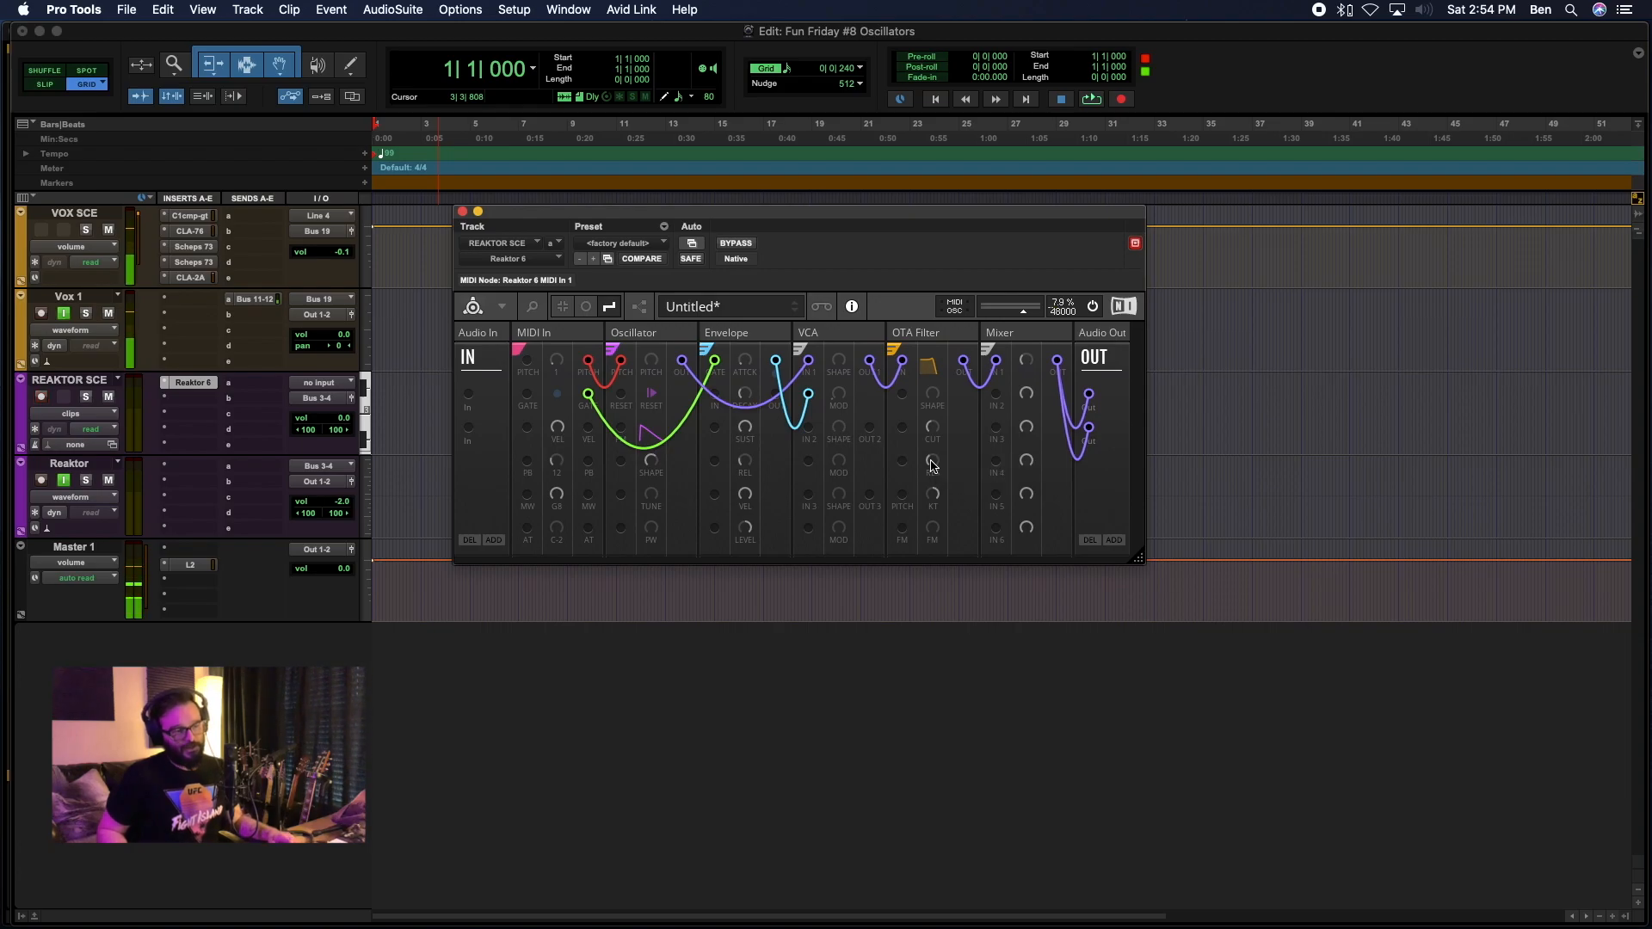
{"action": "left_click_drag", "start_coordinate": [927, 452], "coordinate": [897, 348]}
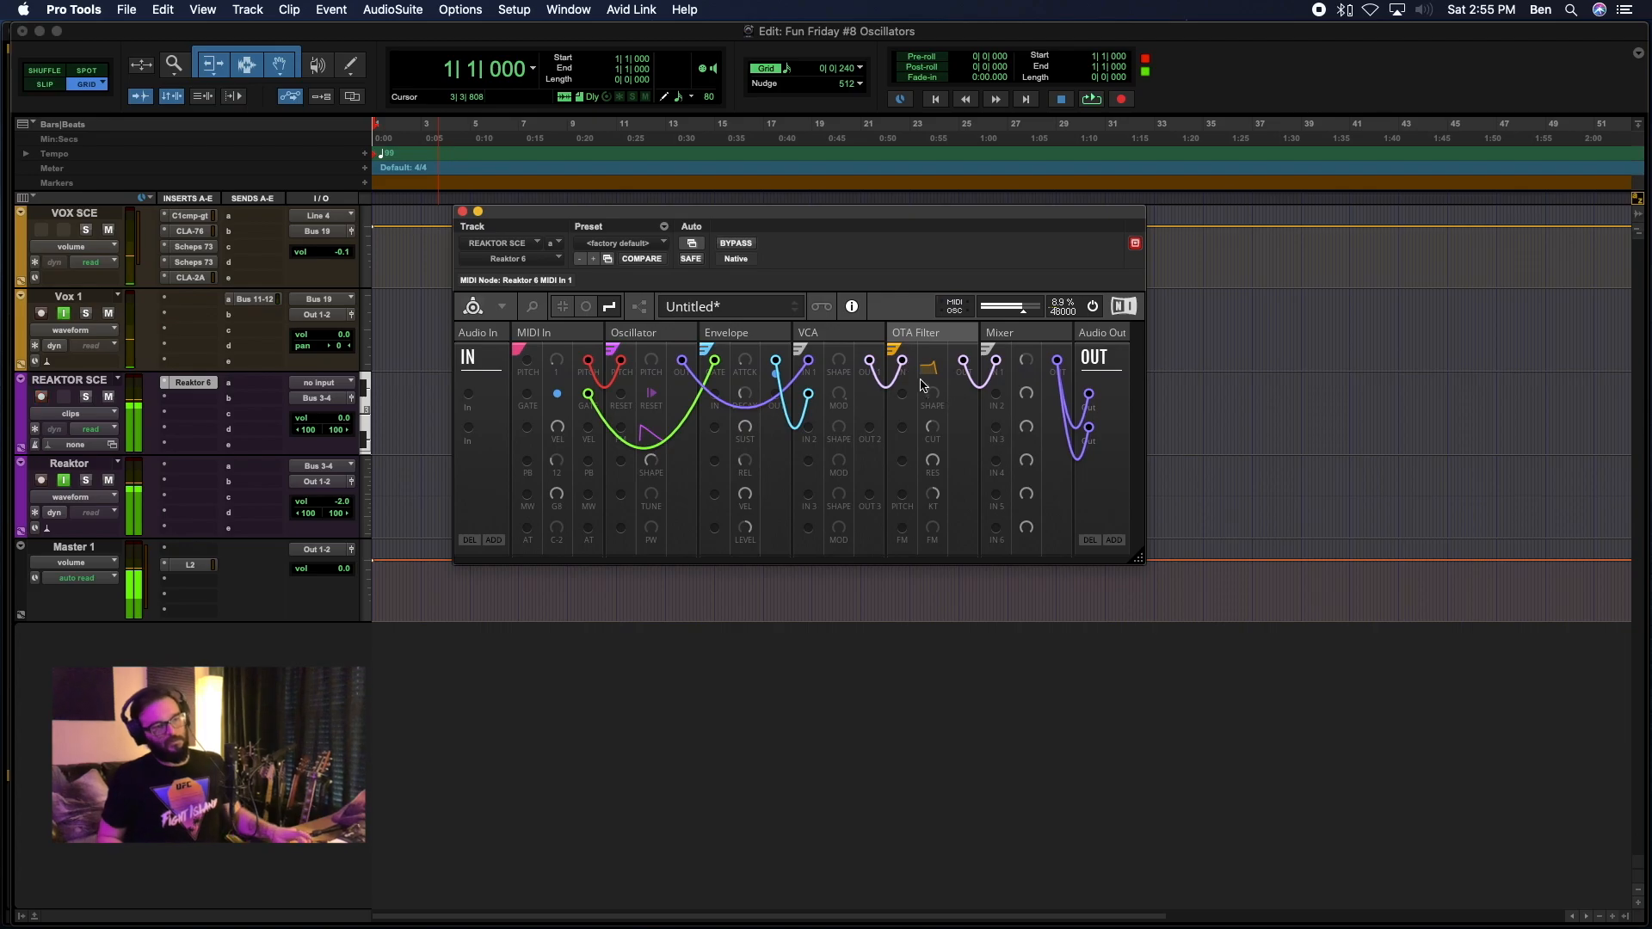
Sweep the OTA Filter's cutoff with the resonance raised to demonstrate the resonant peak.
{"action": "left_click_drag", "start_coordinate": [934, 498], "coordinate": [937, 425]}
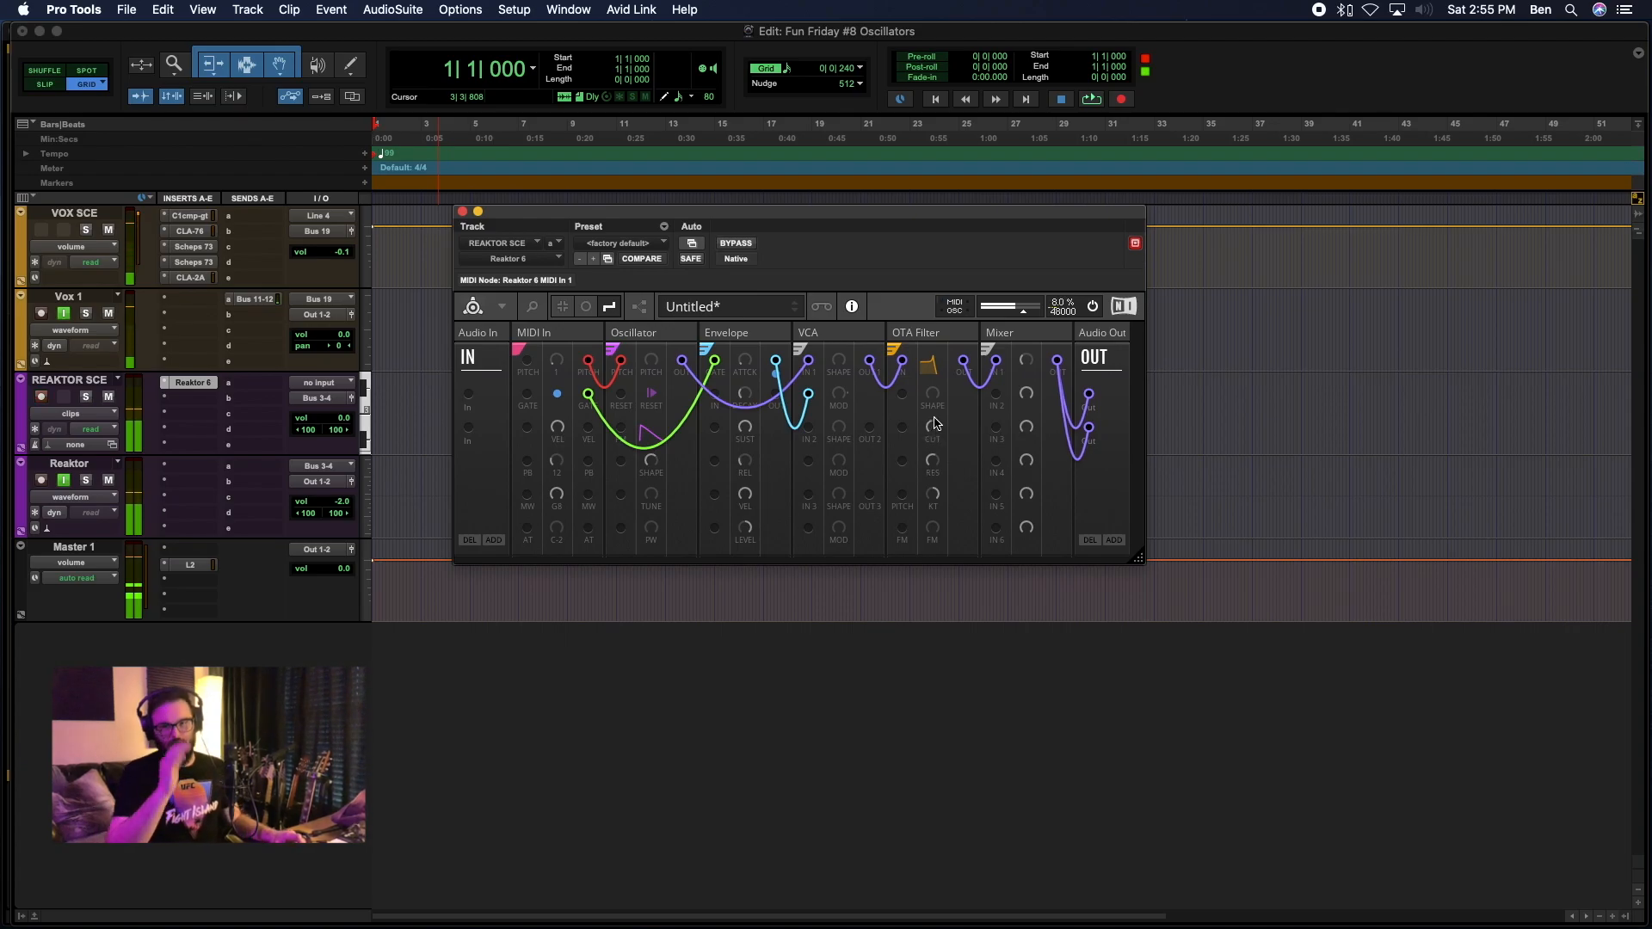
{"action": "mouse_move", "coordinate": [937, 432]}
{"action": "left_mouse_down"}
{"action": "mouse_move", "coordinate": [936, 456]}
{"action": "mouse_move", "coordinate": [934, 425]}
{"action": "left_mouse_up"}
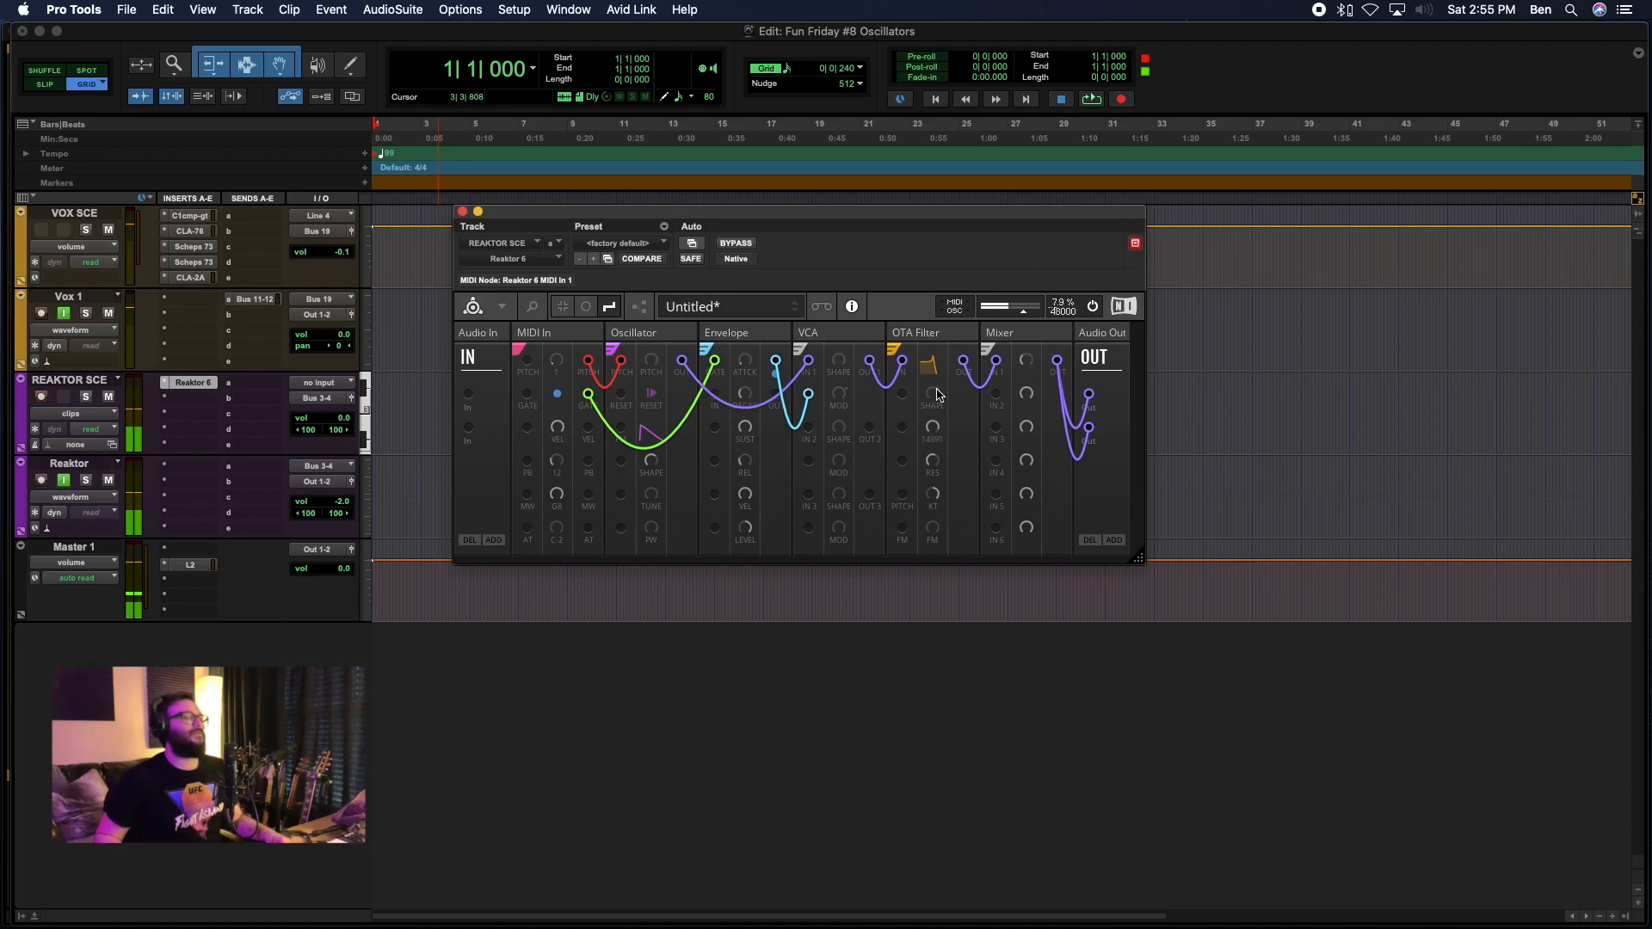
{"action": "left_click_drag", "start_coordinate": [933, 429], "coordinate": [929, 401]}
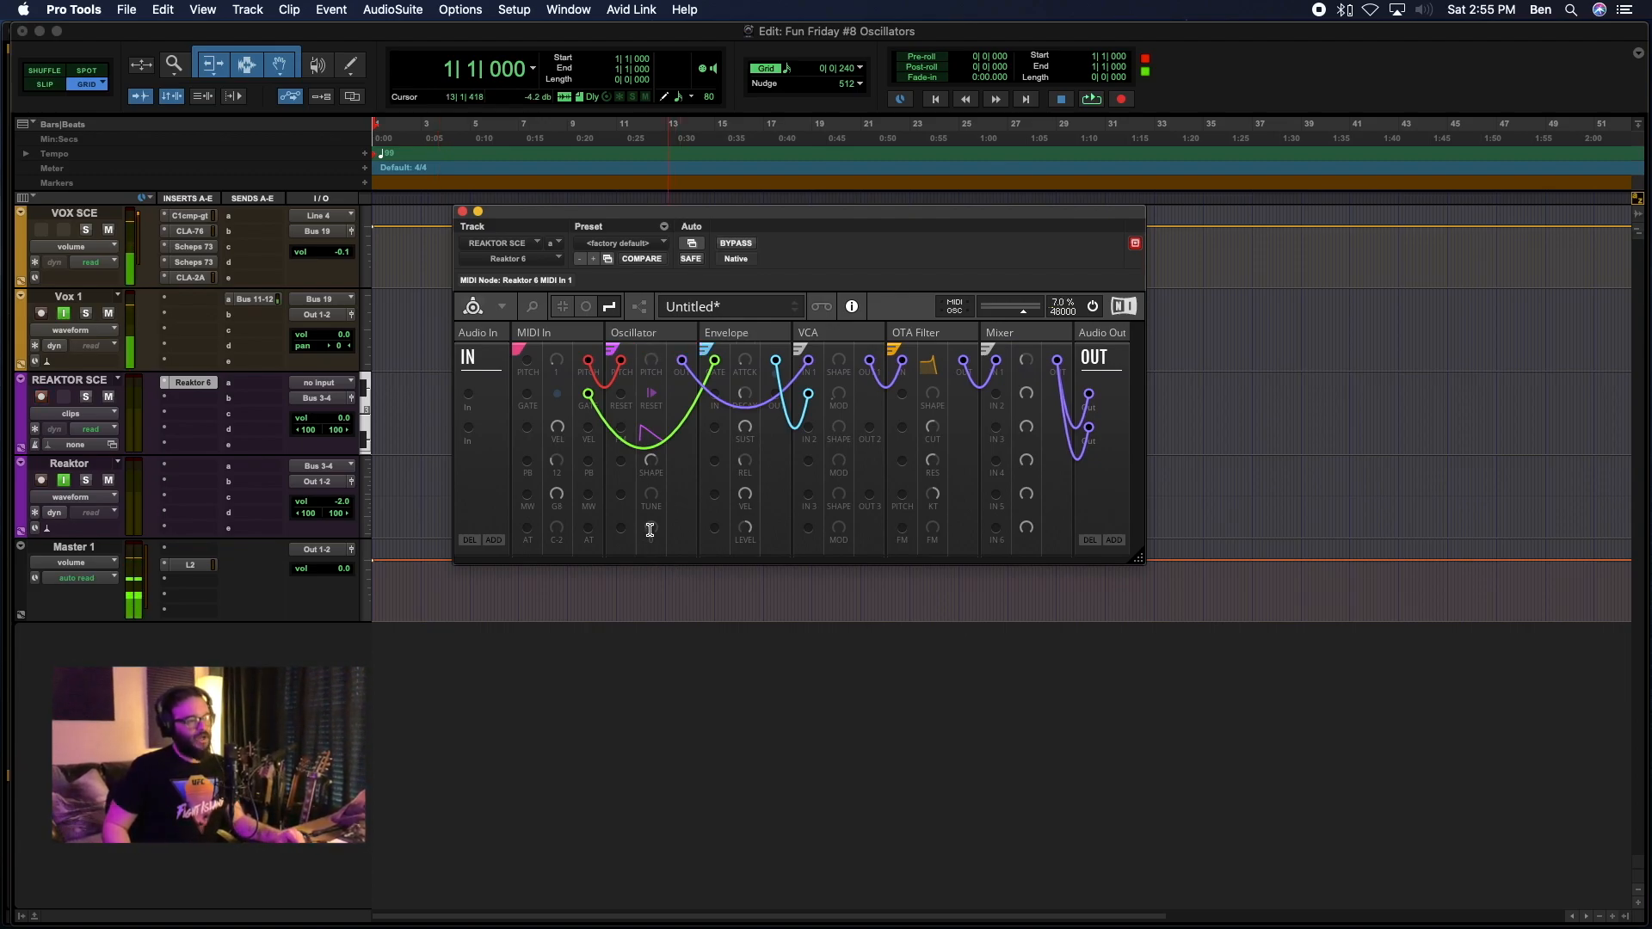
Morph the Oscillator's shape from sawtooth to square and vary its pulse width to compare the resulting sounds.
{"action": "left_click_drag", "start_coordinate": [651, 529], "coordinate": [647, 519]}
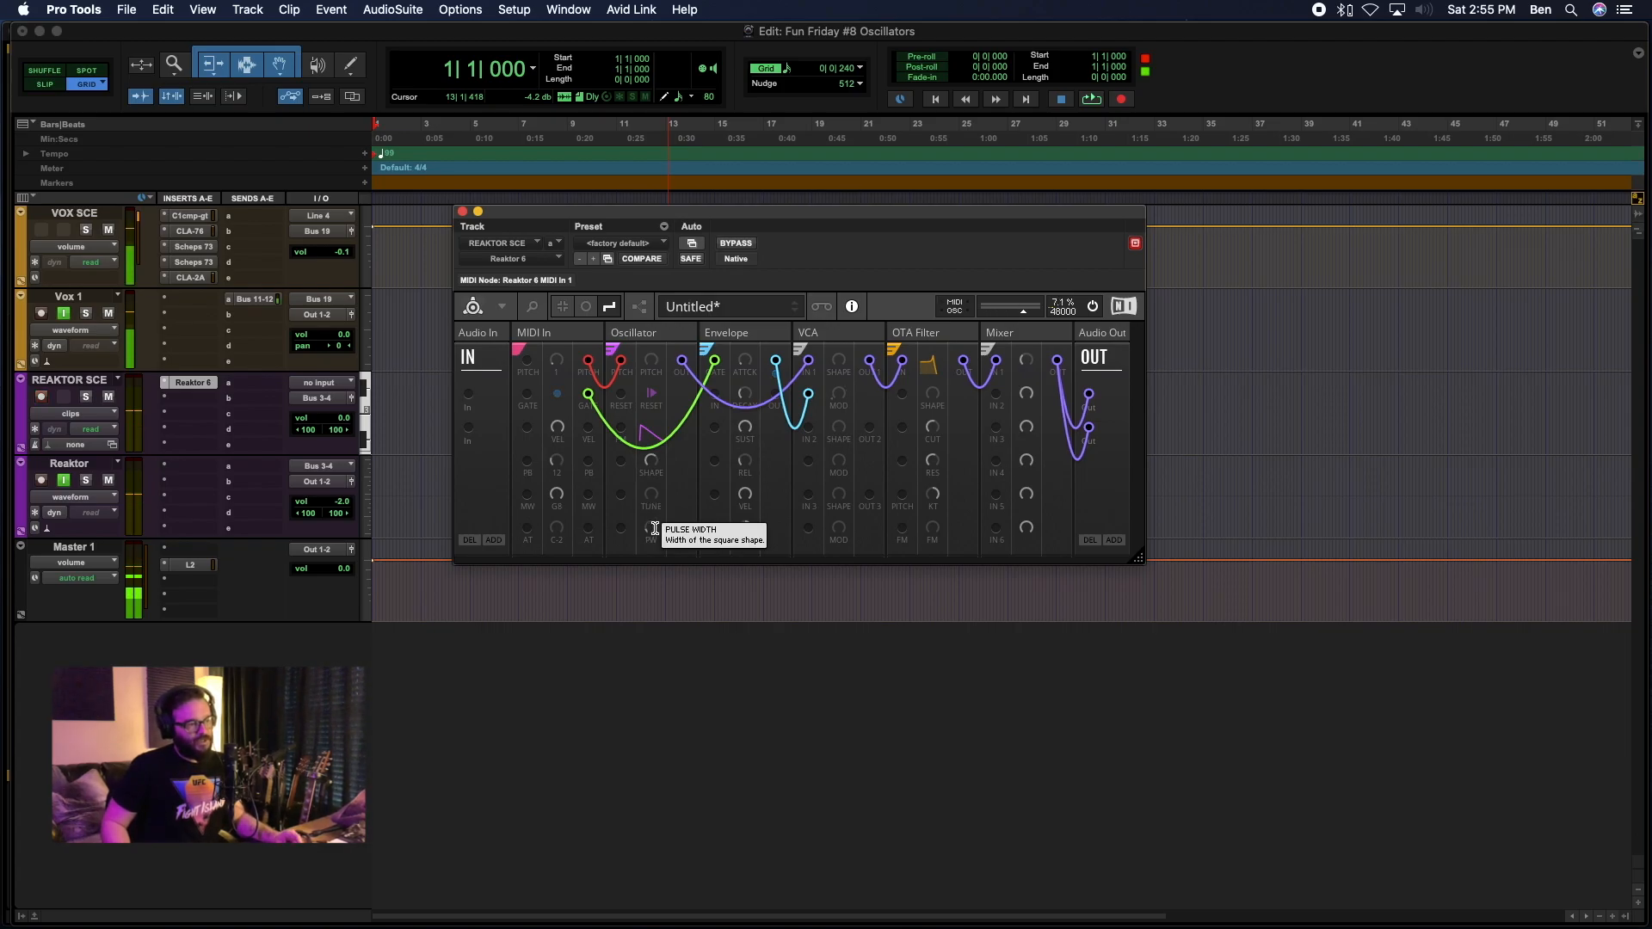
{"action": "left_click_drag", "start_coordinate": [652, 464], "coordinate": [667, 454]}
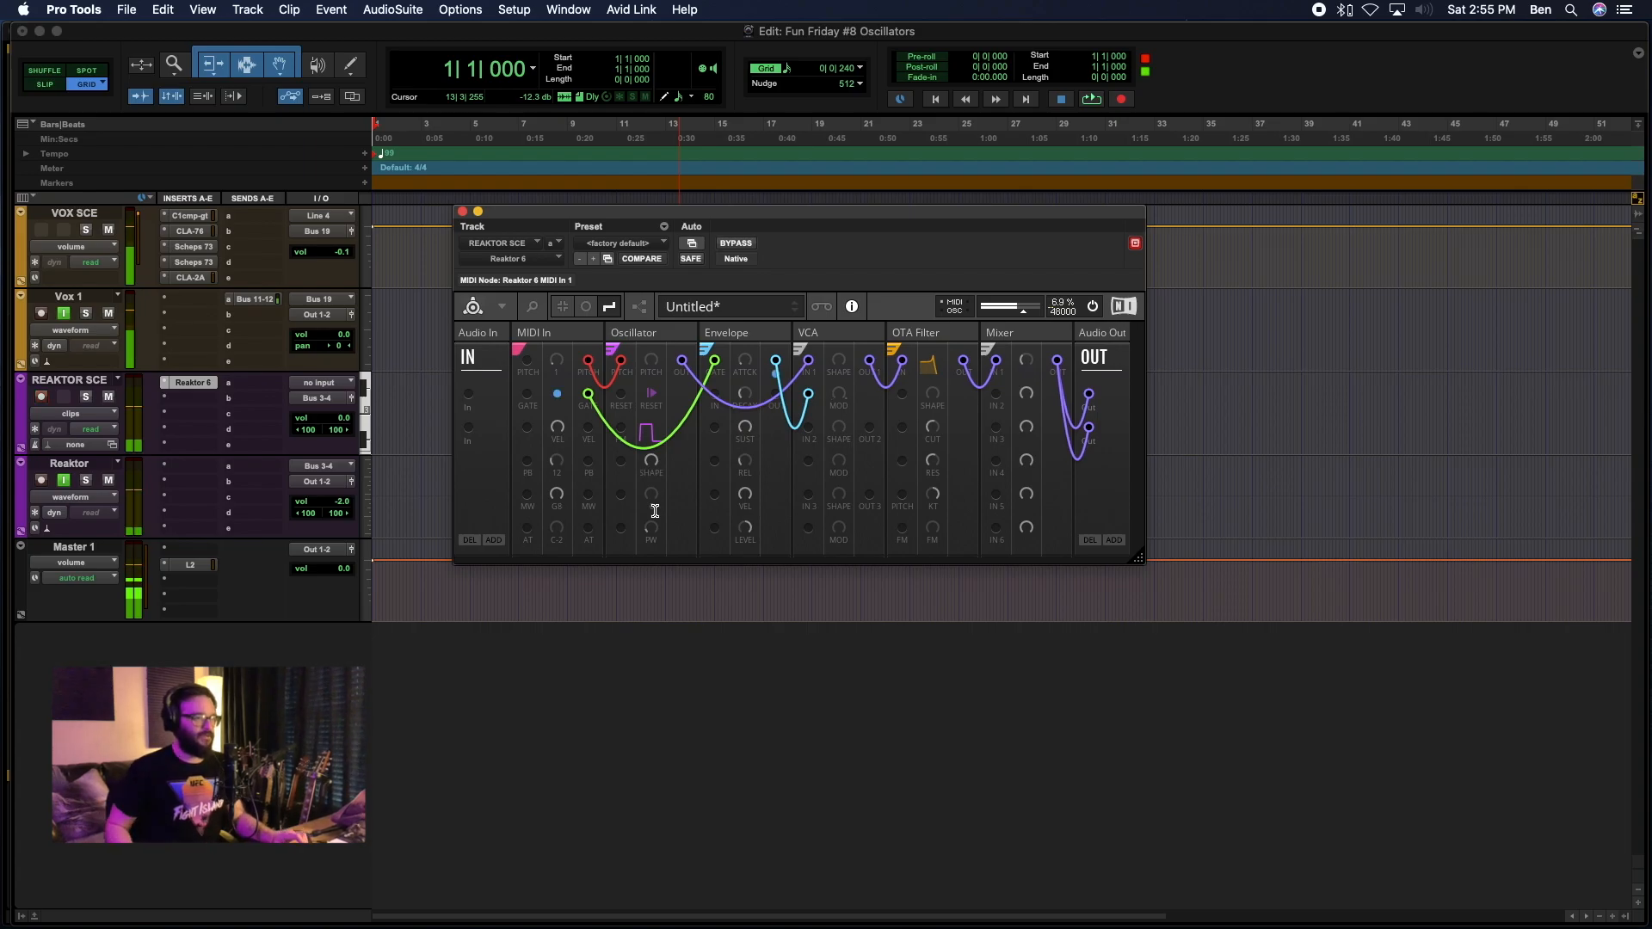
{"action": "left_click_drag", "start_coordinate": [650, 530], "coordinate": [637, 338]}
{"action": "left_click_drag", "start_coordinate": [648, 452], "coordinate": [635, 302]}
{"action": "left_click_drag", "start_coordinate": [651, 524], "coordinate": [628, 385]}
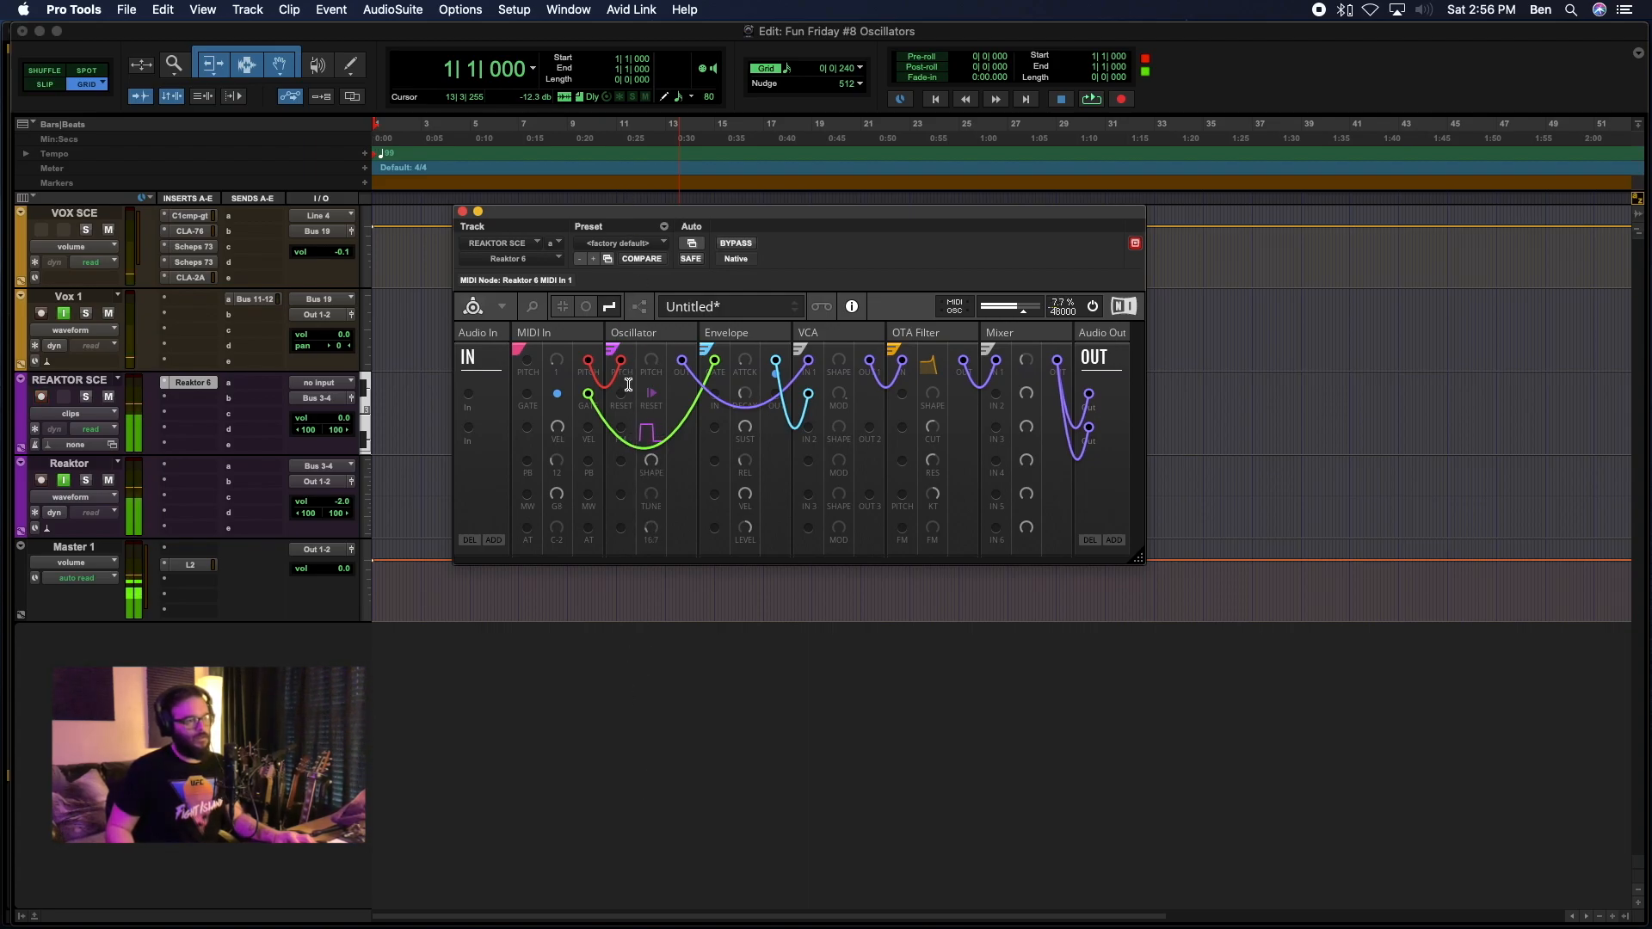
Morph the Oscillator's shape back to sine and adjust the OTA Filter's cutoff and resonance on it.
{"action": "left_click_drag", "start_coordinate": [933, 427], "coordinate": [934, 376]}
{"action": "left_click_drag", "start_coordinate": [651, 459], "coordinate": [681, 805]}
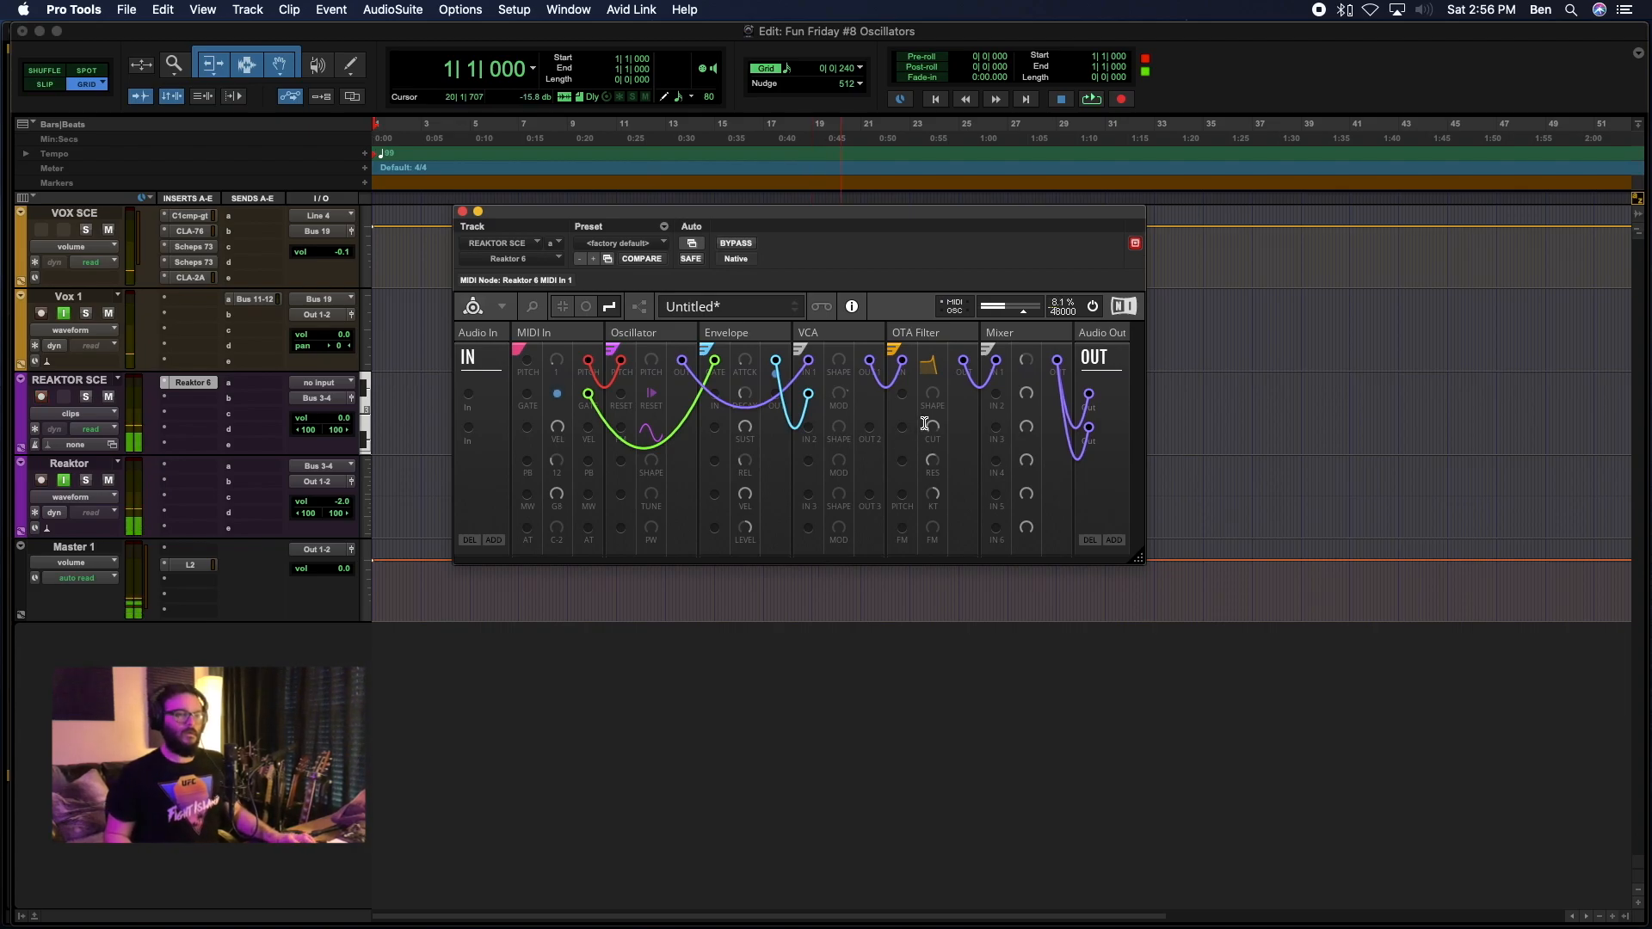
{"action": "mouse_move", "coordinate": [933, 460]}
{"action": "left_mouse_down"}
{"action": "mouse_move", "coordinate": [929, 634]}
{"action": "mouse_move", "coordinate": [927, 448]}
{"action": "left_mouse_up"}
{"action": "mouse_move", "coordinate": [930, 419]}
{"action": "left_mouse_down"}
{"action": "mouse_move", "coordinate": [923, 484]}
{"action": "mouse_move", "coordinate": [922, 426]}
{"action": "left_mouse_up"}
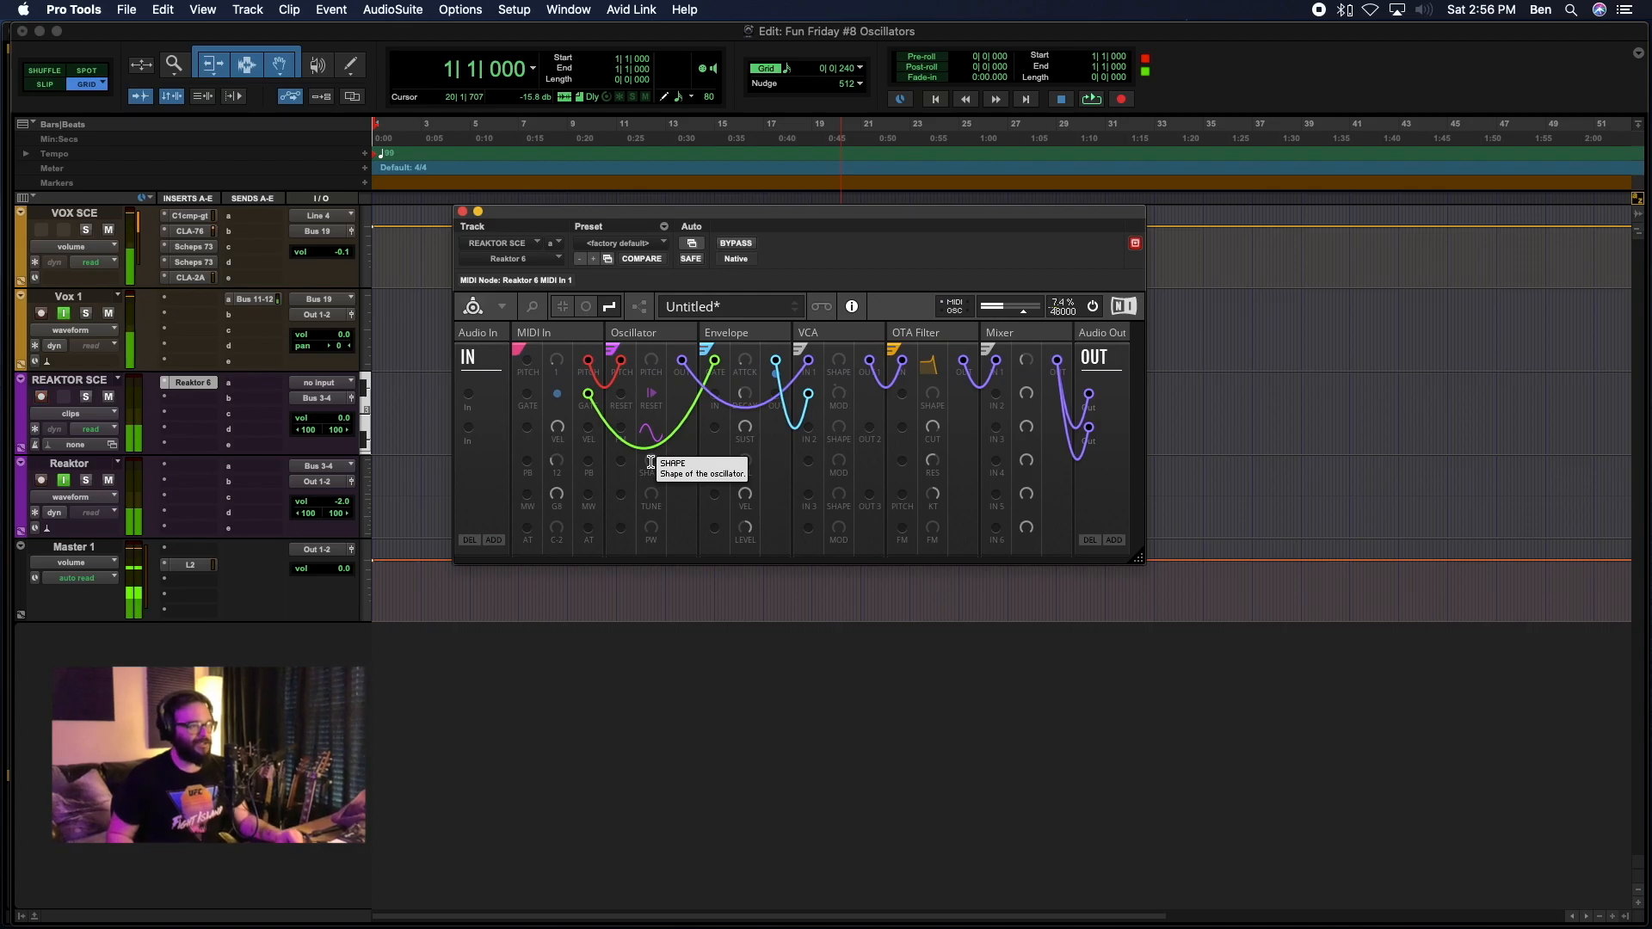
Set the Oscillator's shape to a blend between sawtooth and square and lower the OTA Filter's cutoff.
{"action": "left_click_drag", "start_coordinate": [650, 462], "coordinate": [638, 219]}
{"action": "left_click_drag", "start_coordinate": [932, 428], "coordinate": [910, 515]}
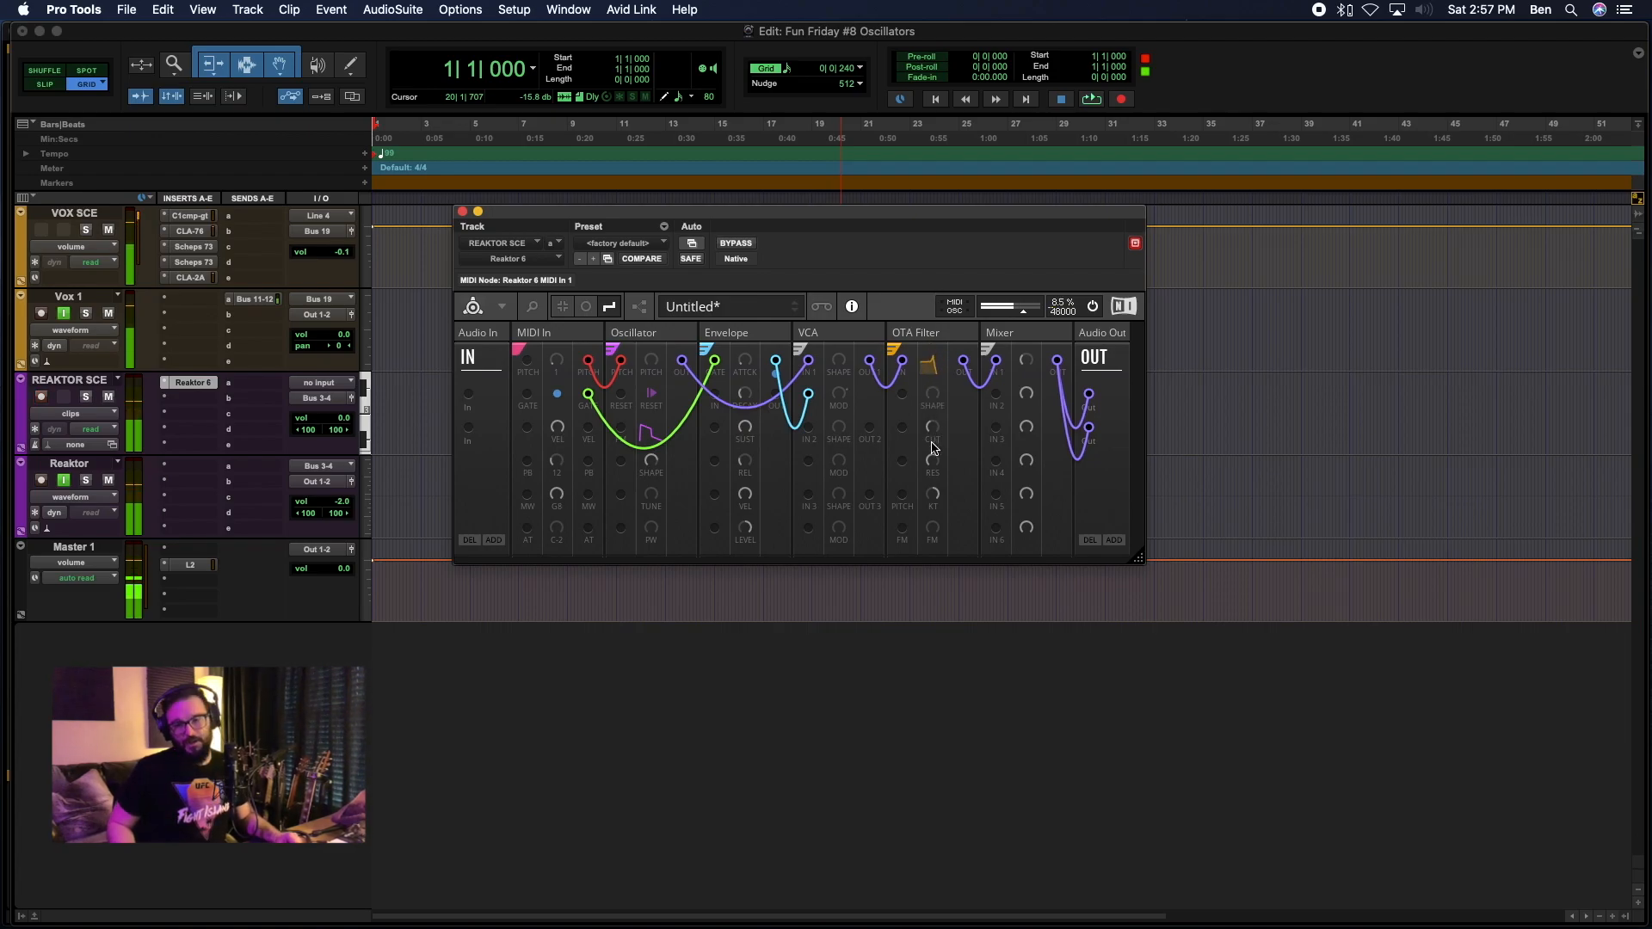
Change the OTA Filter's shape through high-pass, band-pass and low-pass while sweeping its cutoff.
{"action": "left_click_drag", "start_coordinate": [932, 394], "coordinate": [951, 175]}
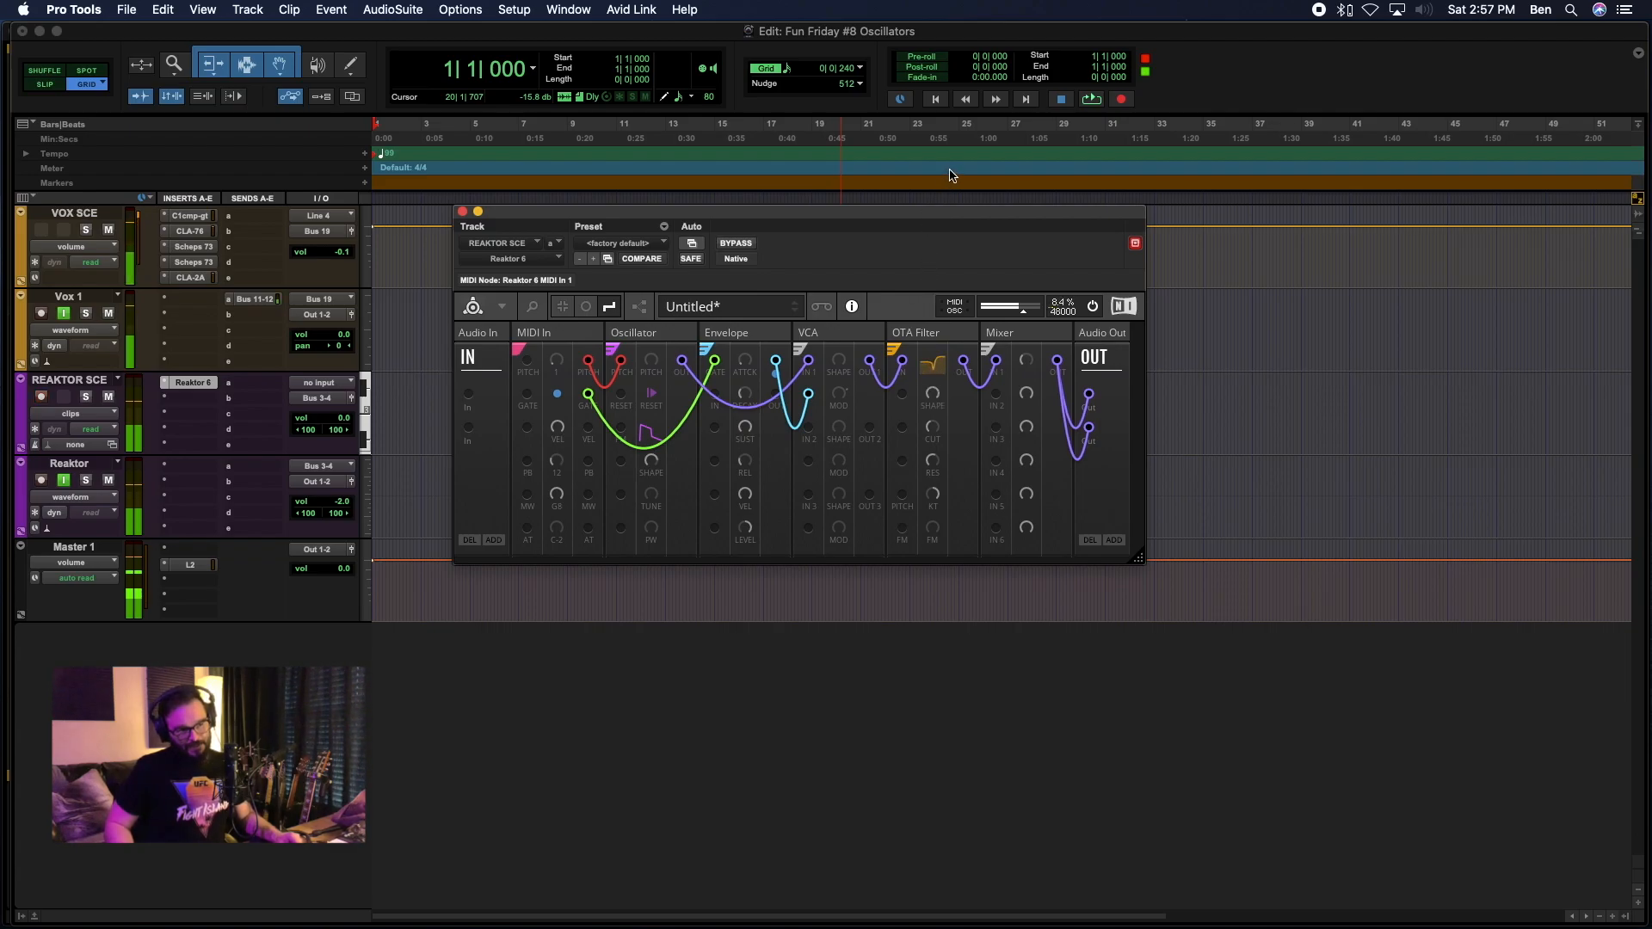
{"action": "left_click_drag", "start_coordinate": [937, 425], "coordinate": [940, 515]}
{"action": "mouse_move", "coordinate": [933, 427]}
{"action": "left_mouse_down"}
{"action": "mouse_move", "coordinate": [936, 508]}
{"action": "mouse_move", "coordinate": [932, 454]}
{"action": "left_mouse_up"}
{"action": "mouse_move", "coordinate": [935, 392]}
{"action": "left_mouse_down"}
{"action": "mouse_move", "coordinate": [935, 411]}
{"action": "mouse_move", "coordinate": [956, 327]}
{"action": "mouse_move", "coordinate": [944, 422]}
{"action": "mouse_move", "coordinate": [941, 406]}
{"action": "left_mouse_up"}
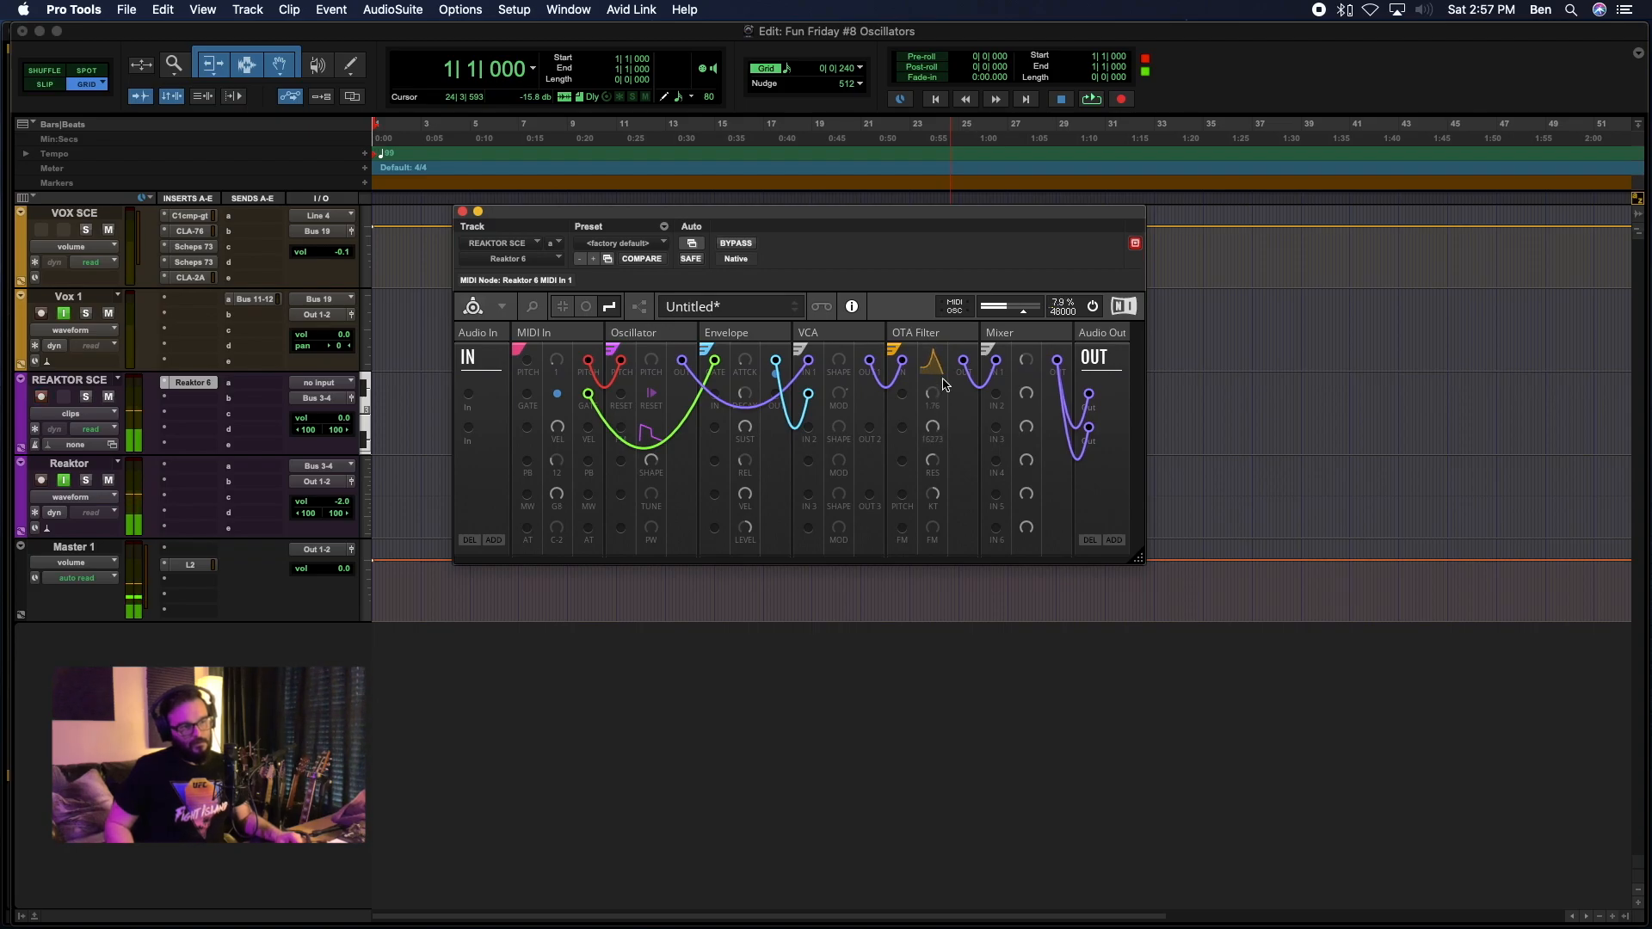
{"action": "left_click_drag", "start_coordinate": [930, 424], "coordinate": [934, 445]}
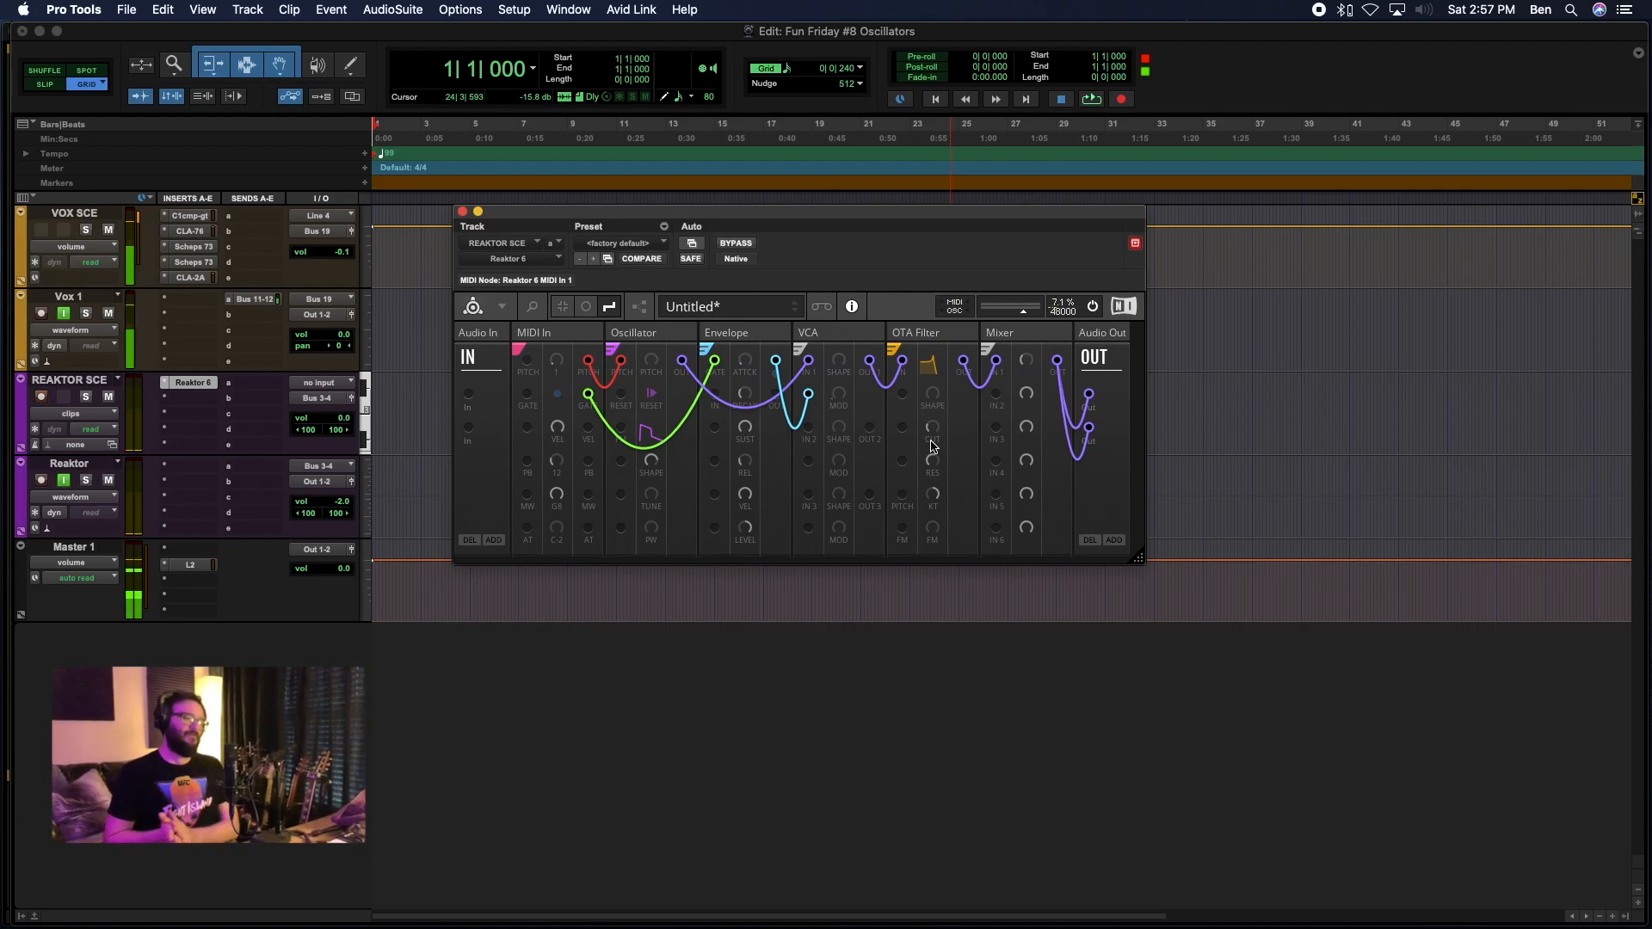
Enlarge the Reaktor window to expose empty space below the modules and try the block search there.
{"action": "left_click_drag", "start_coordinate": [1138, 558], "coordinate": [1216, 663]}
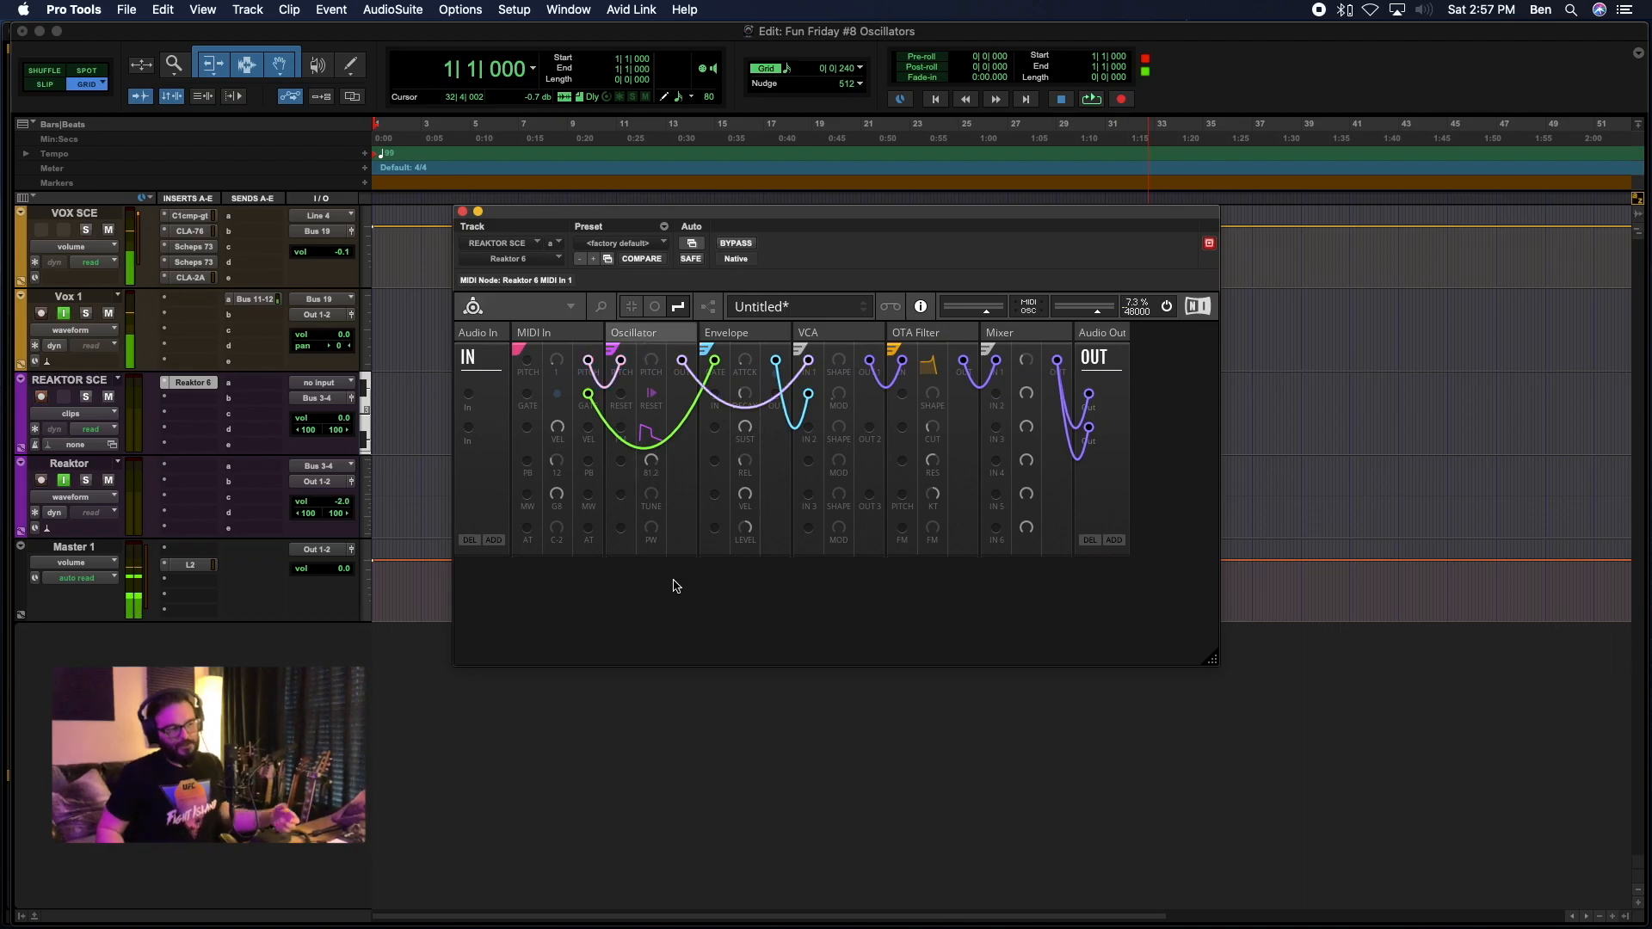
{"action": "right_click", "coordinate": [605, 616]}
{"action": "left_click", "coordinate": [543, 604]}
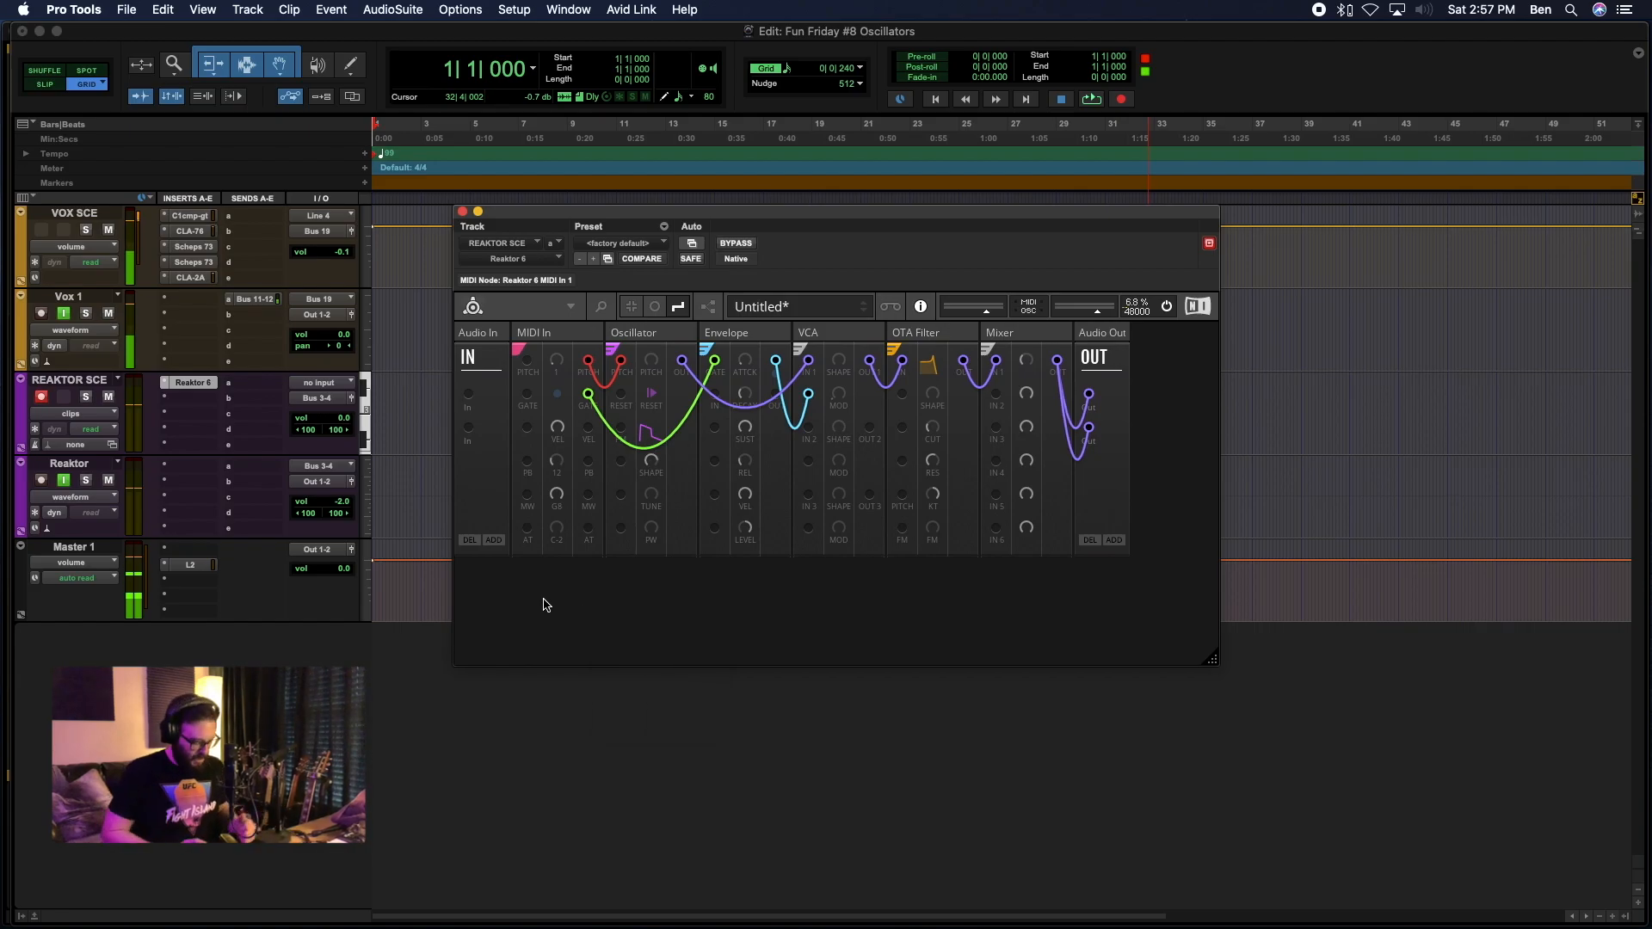
{"action": "double_click", "coordinate": [543, 605]}
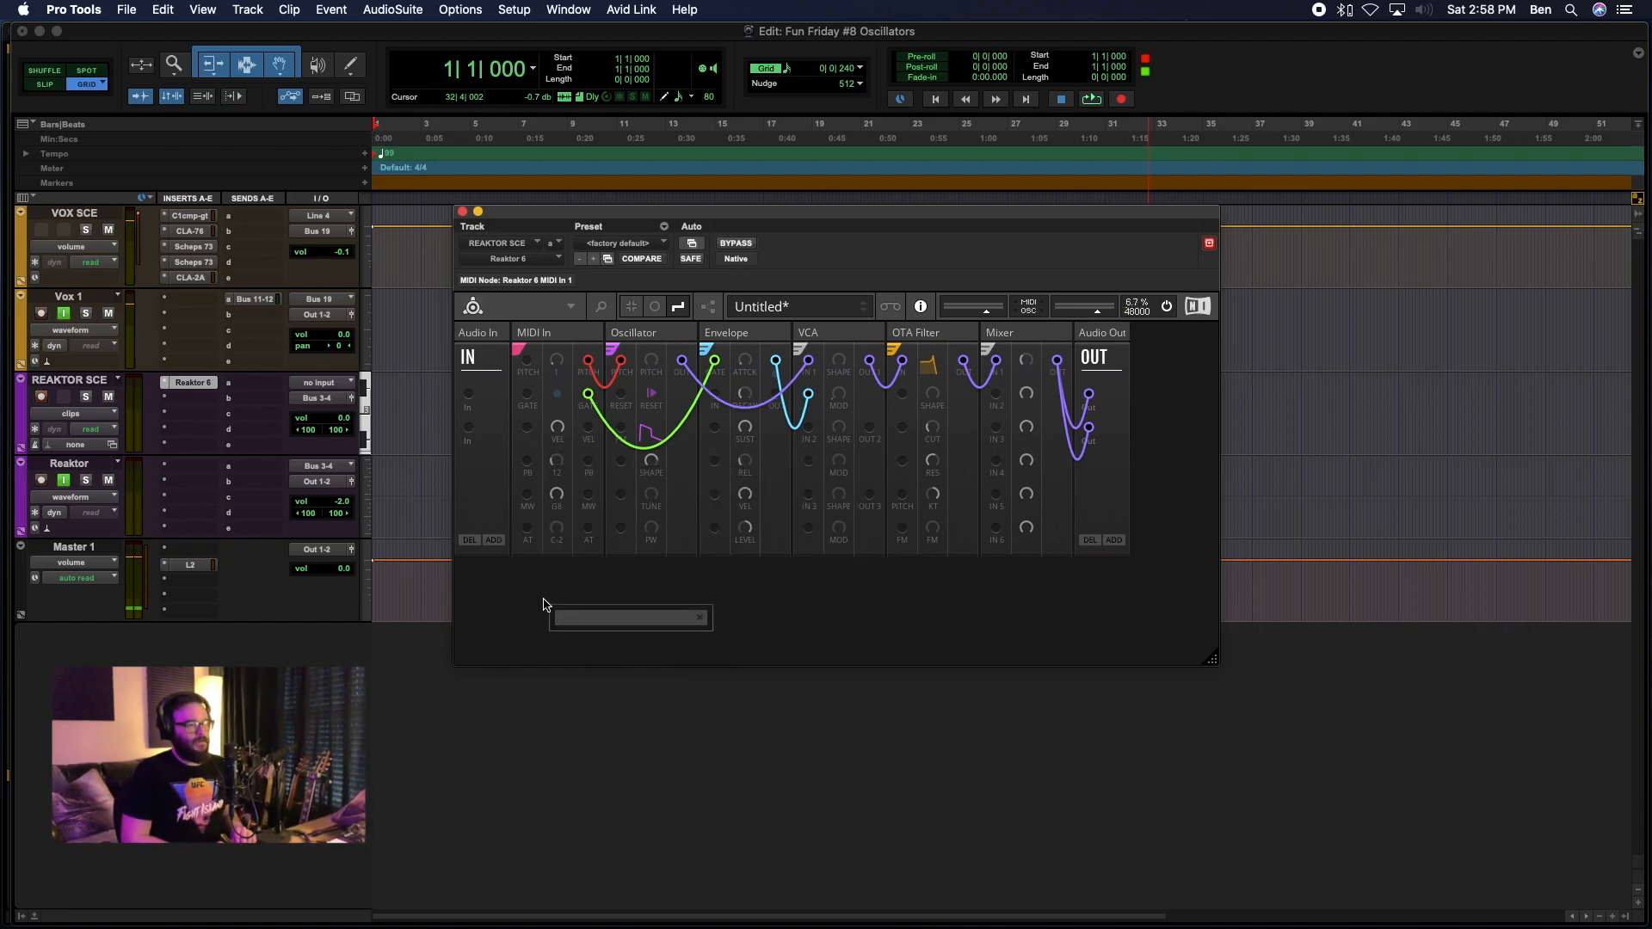
{"action": "type", "text": "ring"}
{"action": "key", "text": "BackSpace"}
{"action": "key", "text": "BackSpace"}
{"action": "key", "text": "BackSpace"}
{"action": "key", "text": "BackSpace"}
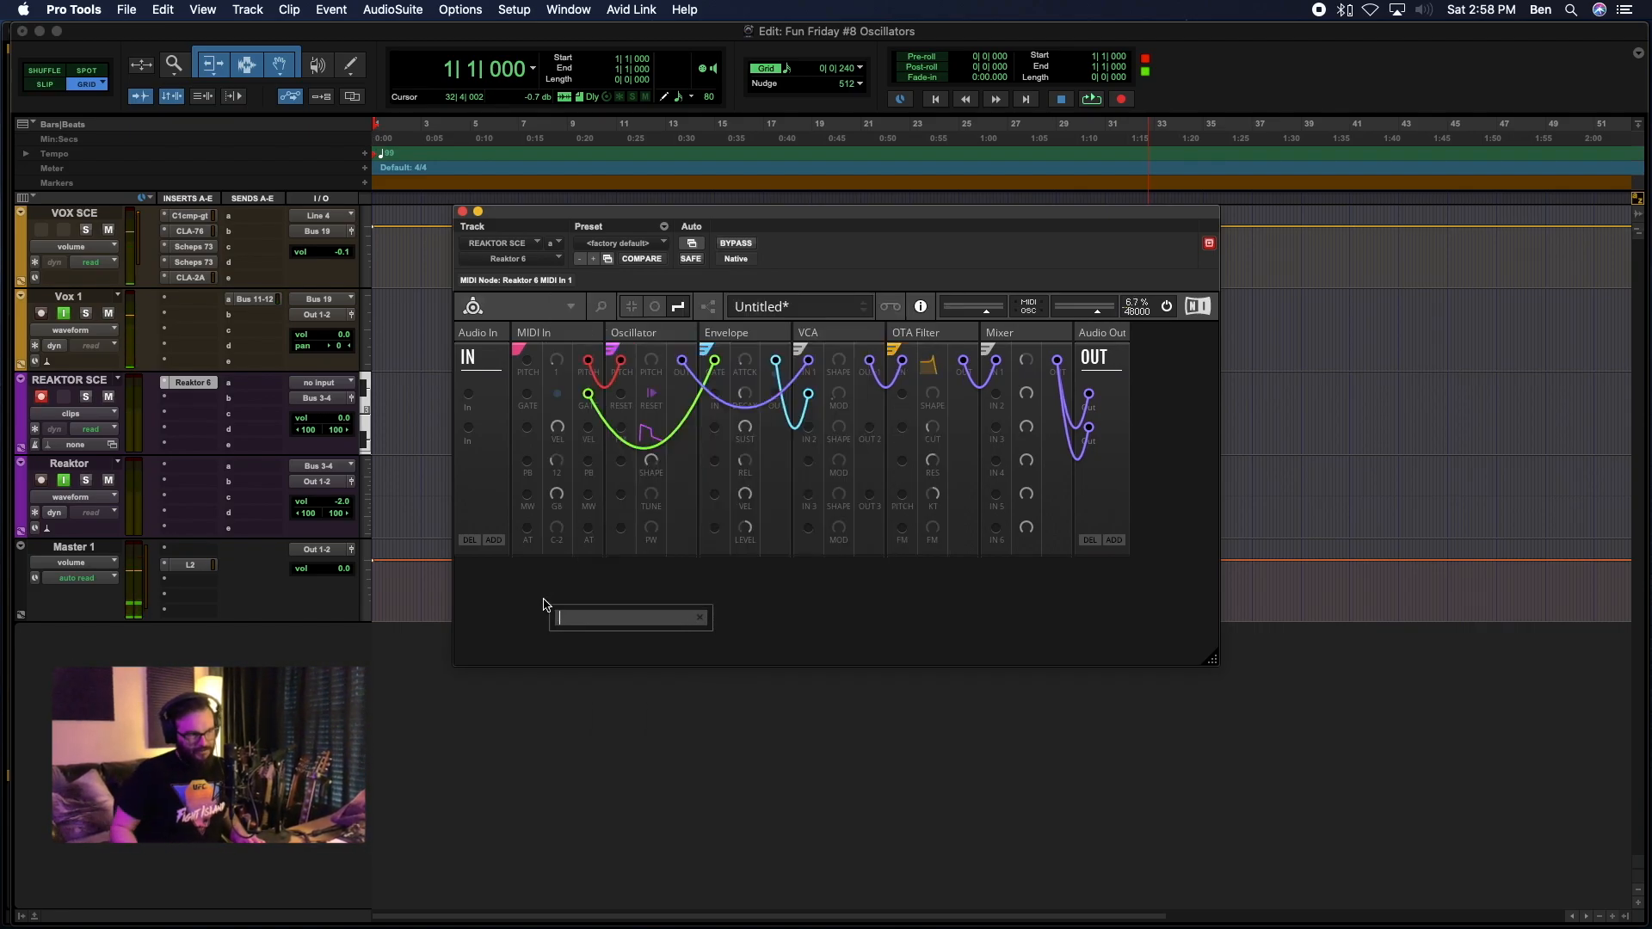
{"action": "left_click", "coordinate": [558, 598]}
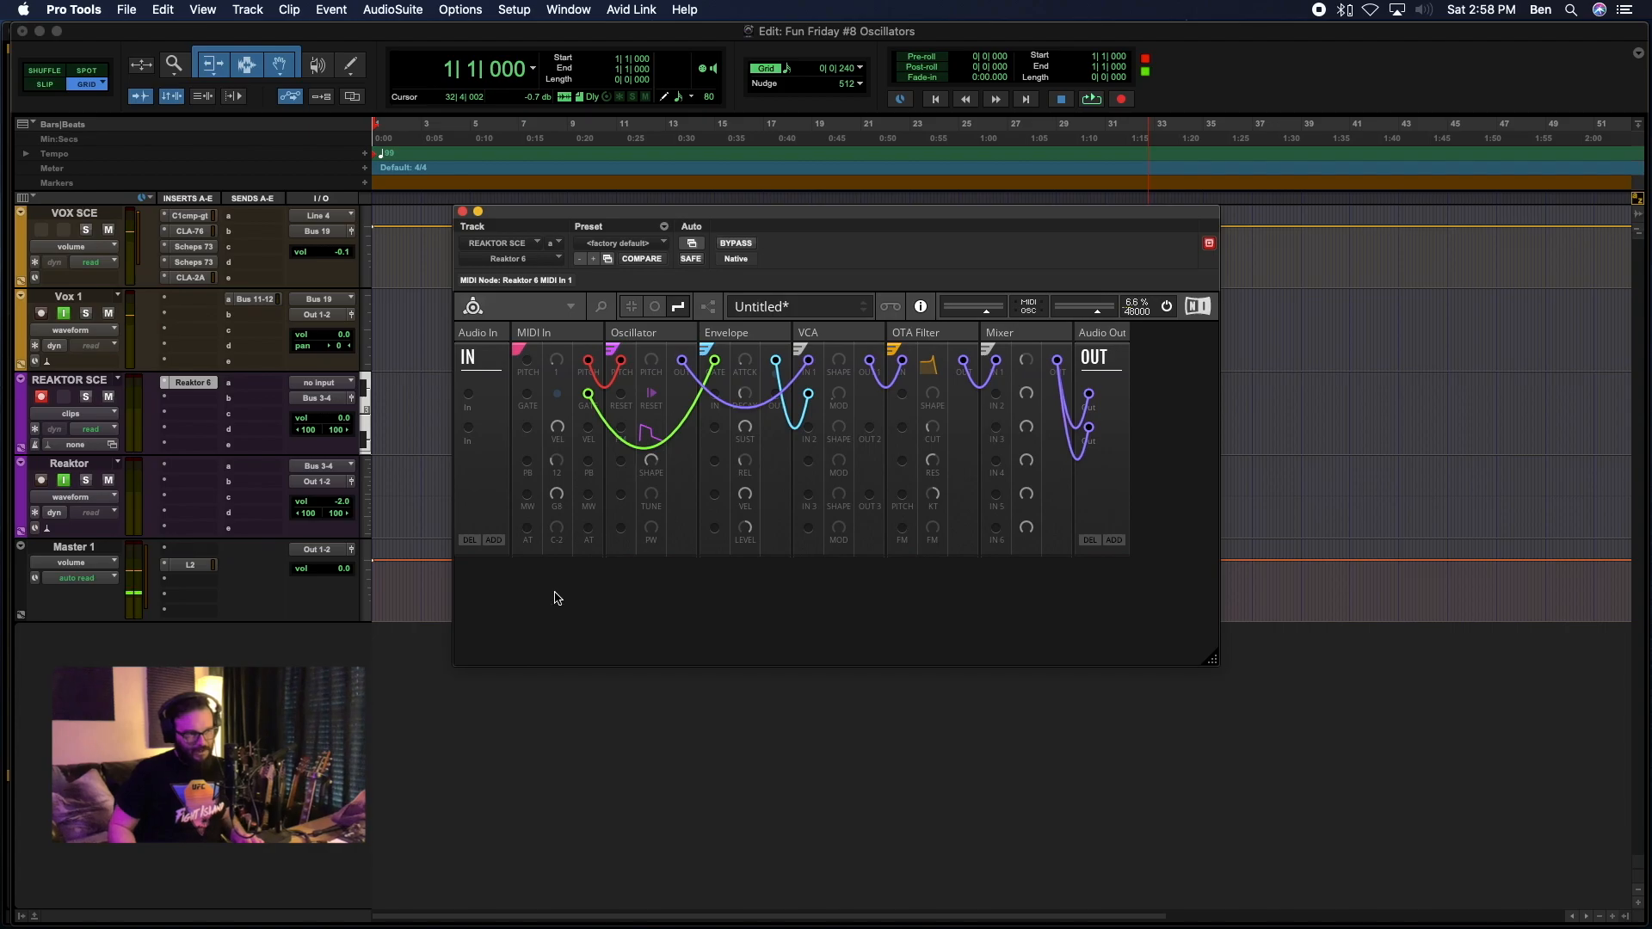
Search the block library for "Nano Oscillator", examine the available Nano Pack oscillator types, and close the search.
{"action": "double_click", "coordinate": [680, 589]}
{"action": "type", "text": "Nano"}
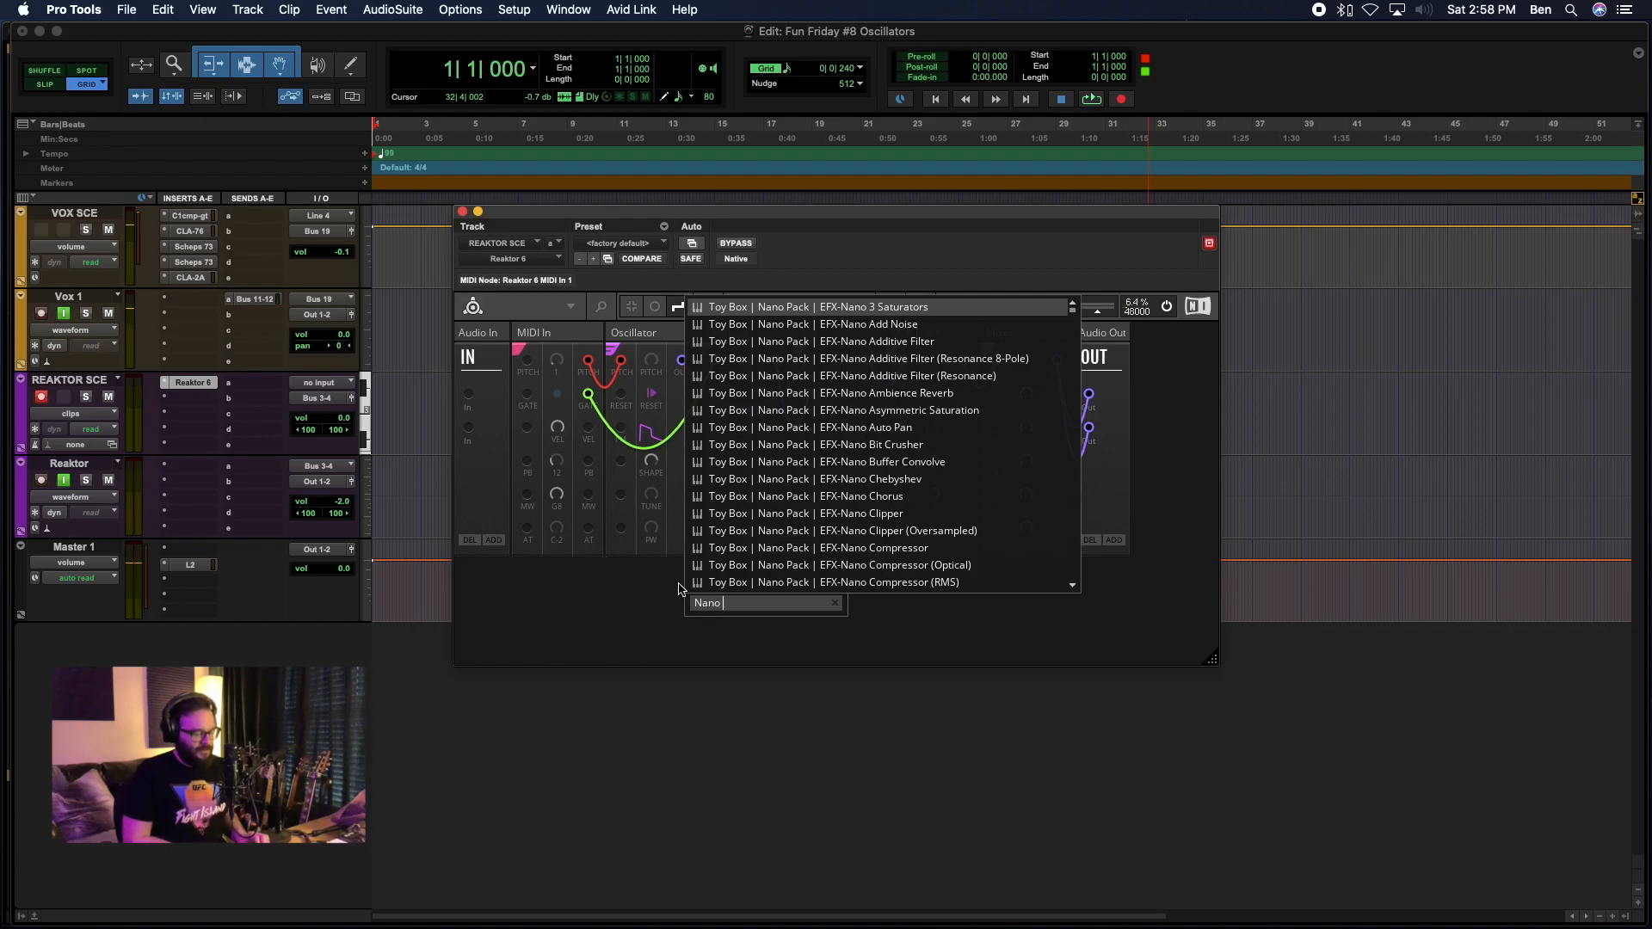
{"action": "type", "text": " Oscillator"}
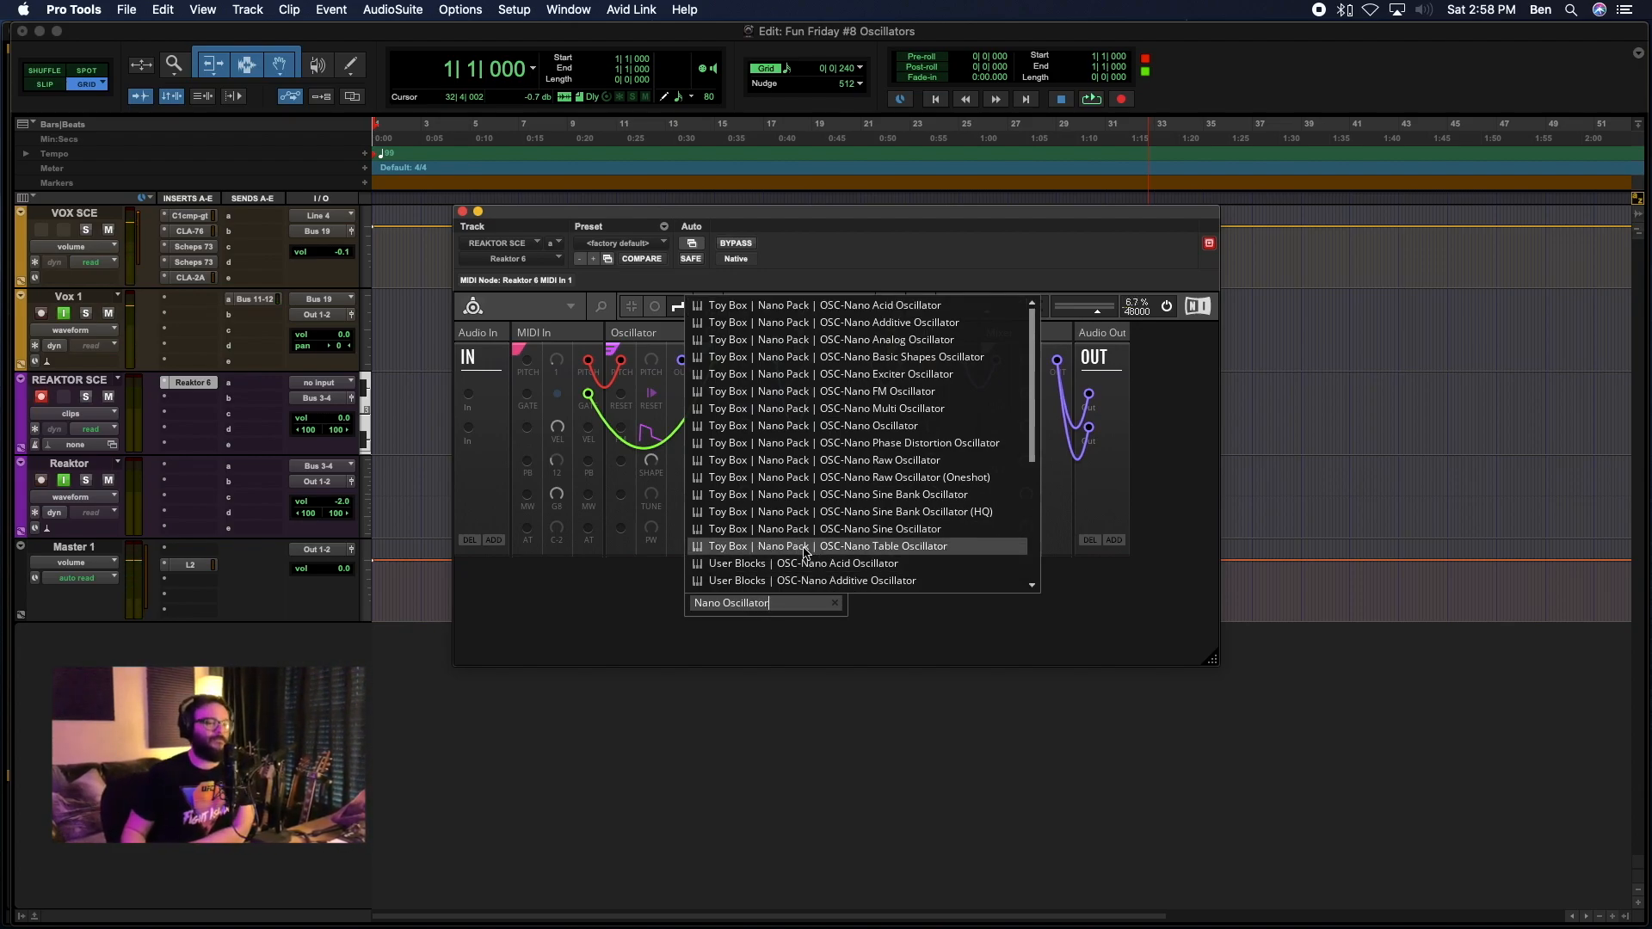
{"action": "scroll", "coordinate": [825, 427], "scroll_direction": "down", "scroll_amount": 5}
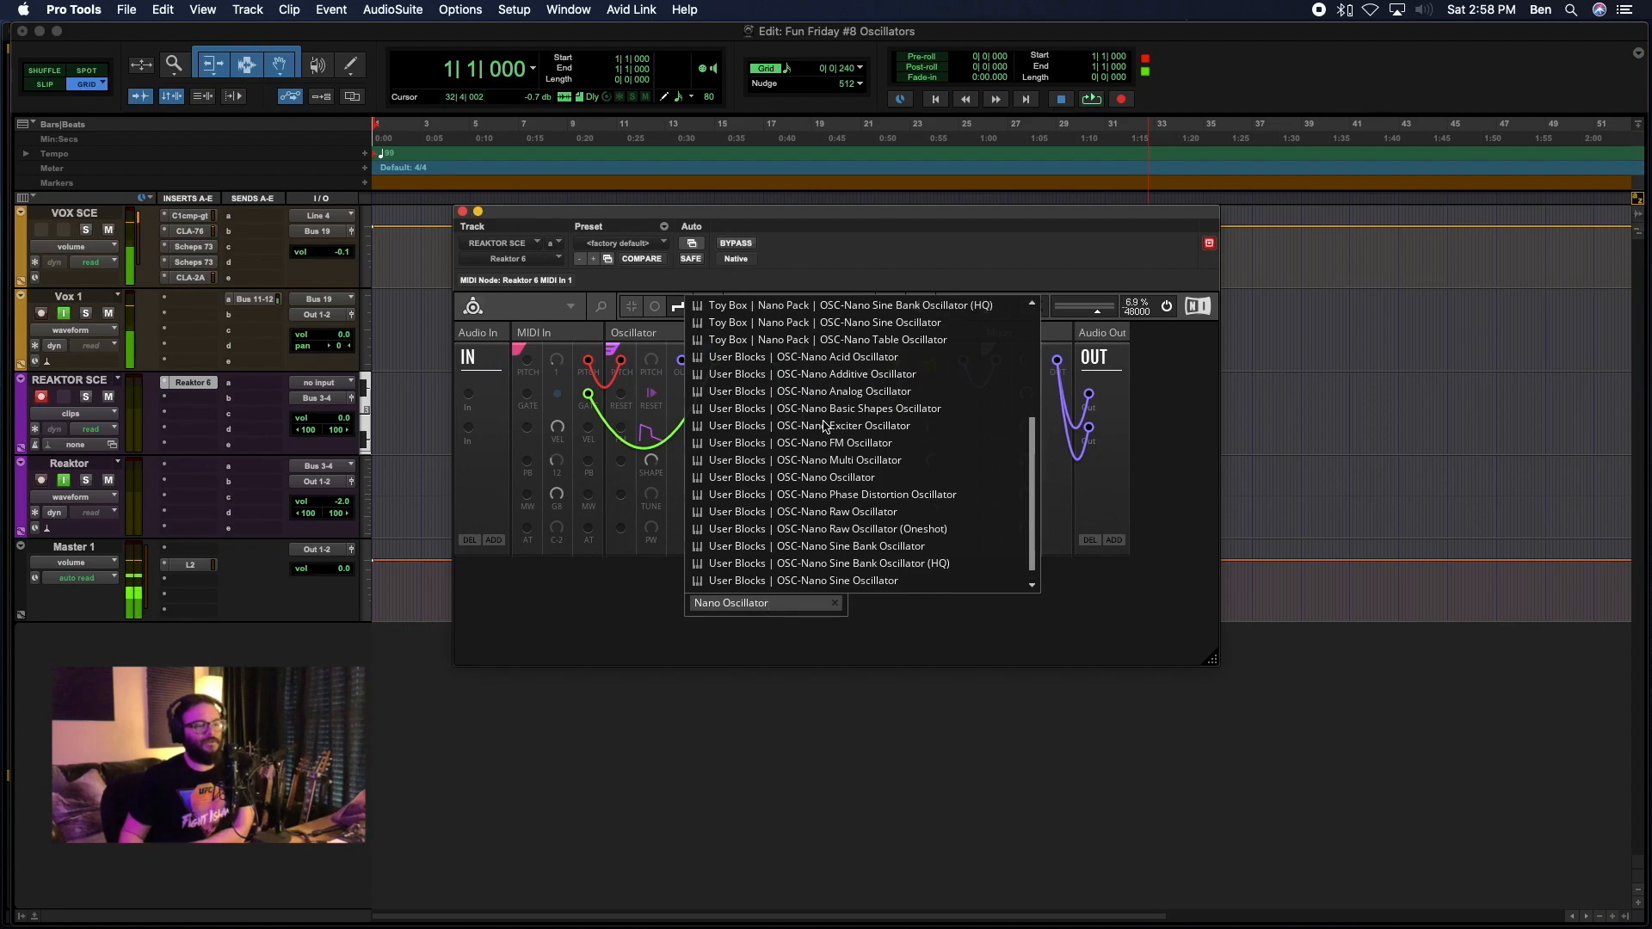
{"action": "scroll", "coordinate": [824, 427], "scroll_direction": "up", "scroll_amount": 6}
{"action": "scroll", "coordinate": [824, 427], "scroll_direction": "down", "scroll_amount": 5}
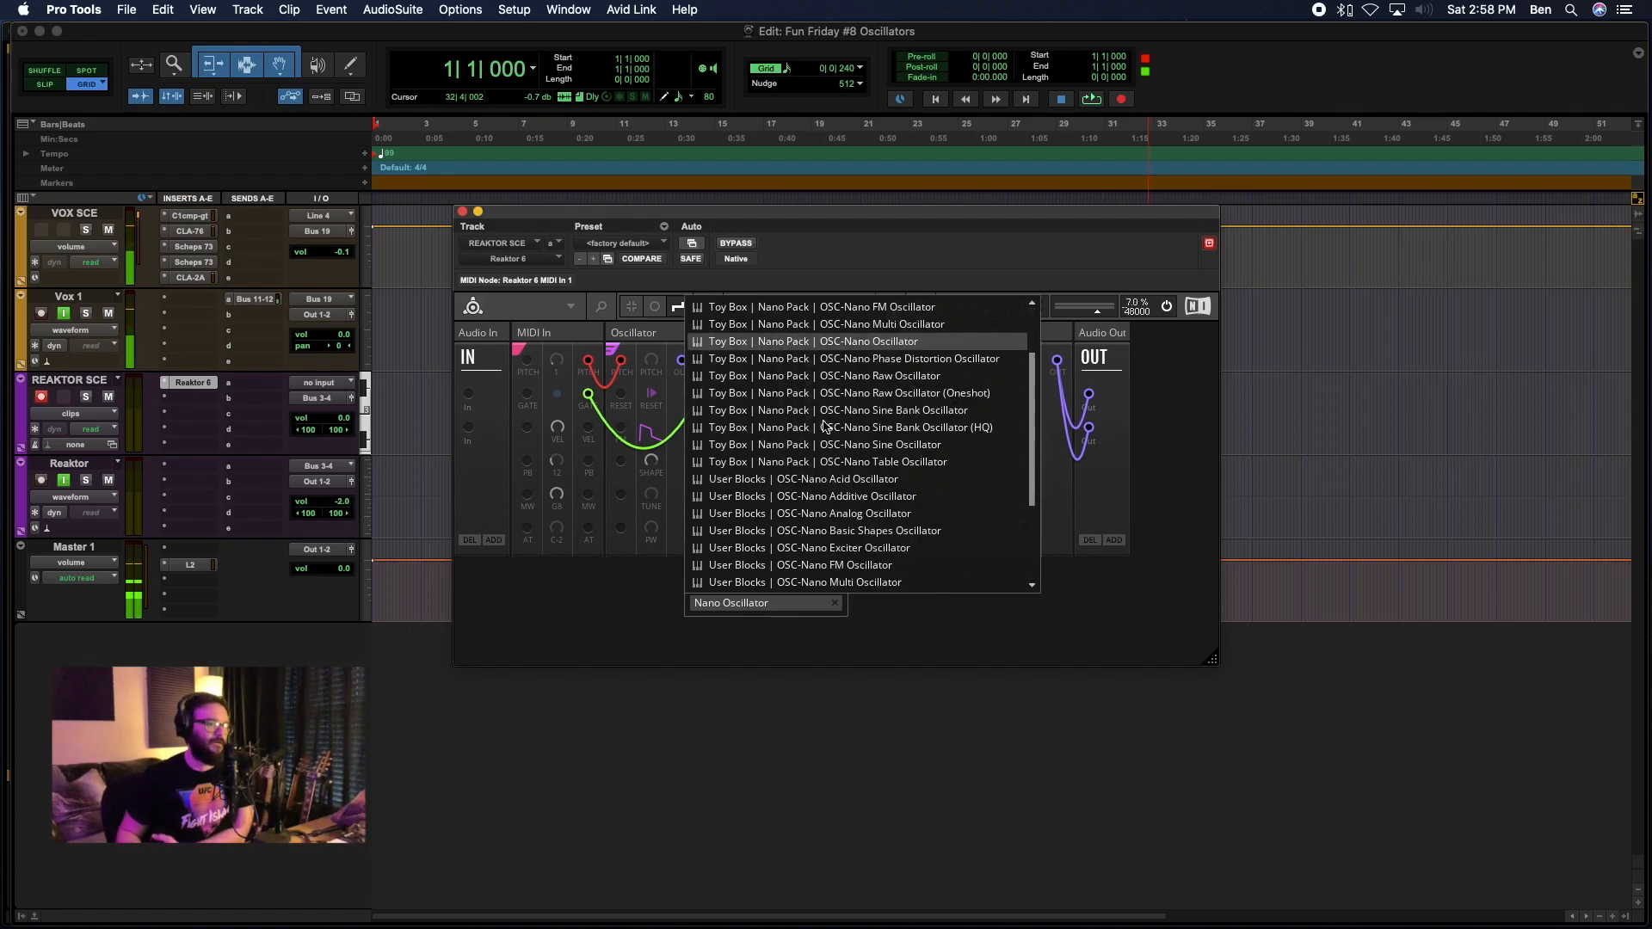
{"action": "scroll", "coordinate": [824, 427], "scroll_direction": "up", "scroll_amount": 5}
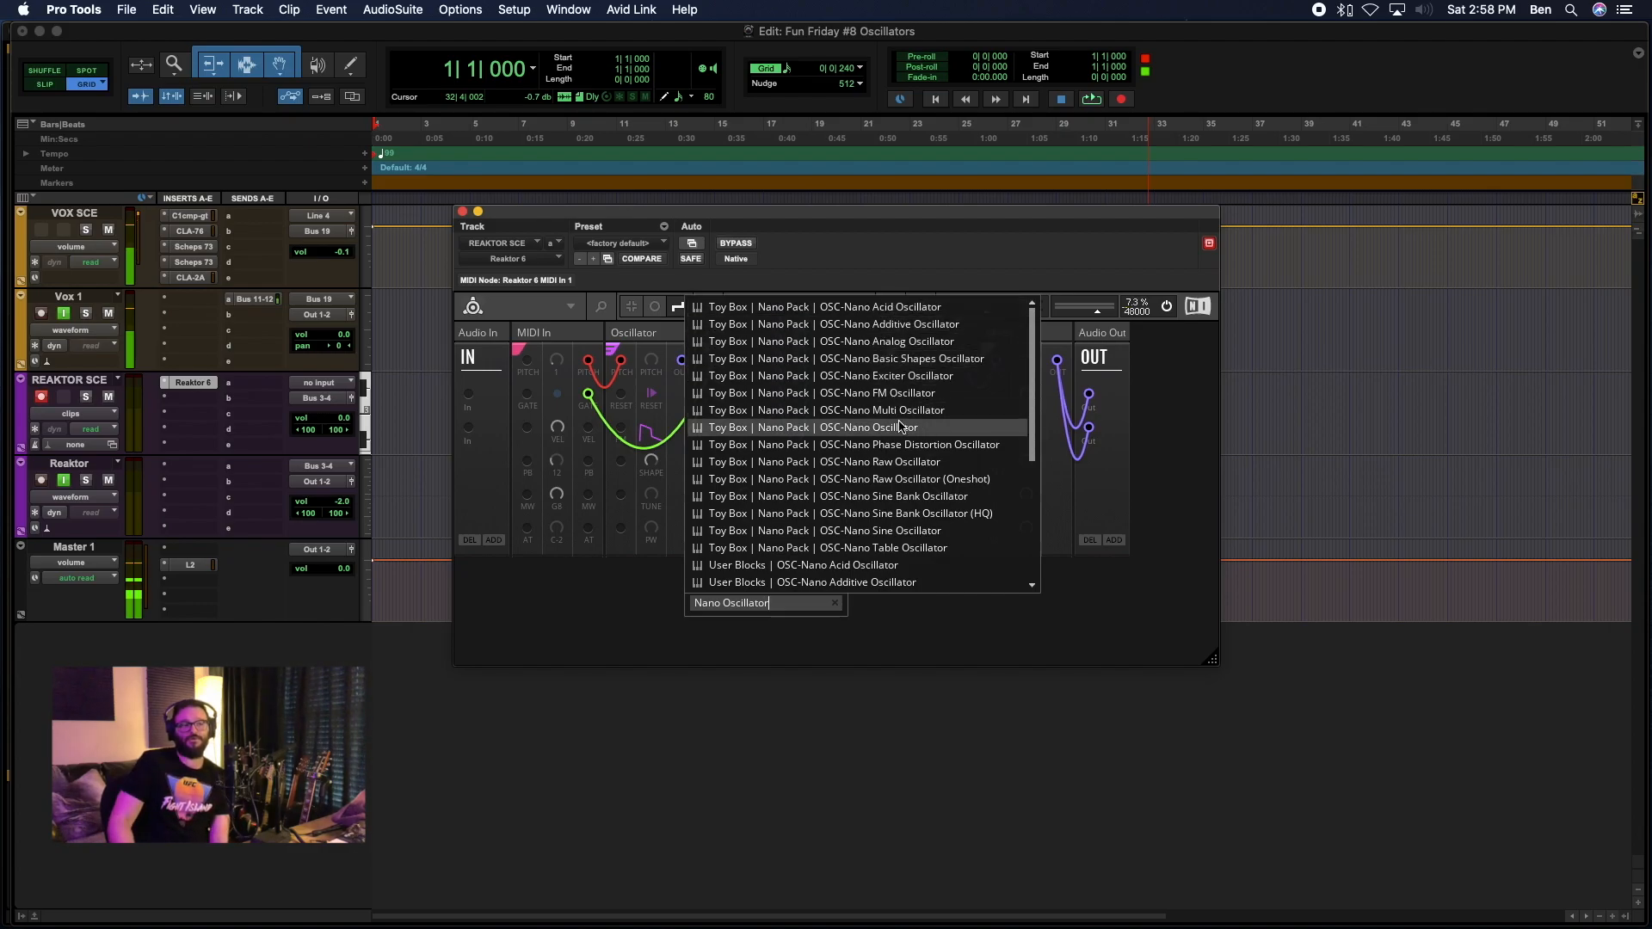
{"action": "scroll", "coordinate": [885, 469], "scroll_direction": "down", "scroll_amount": 5}
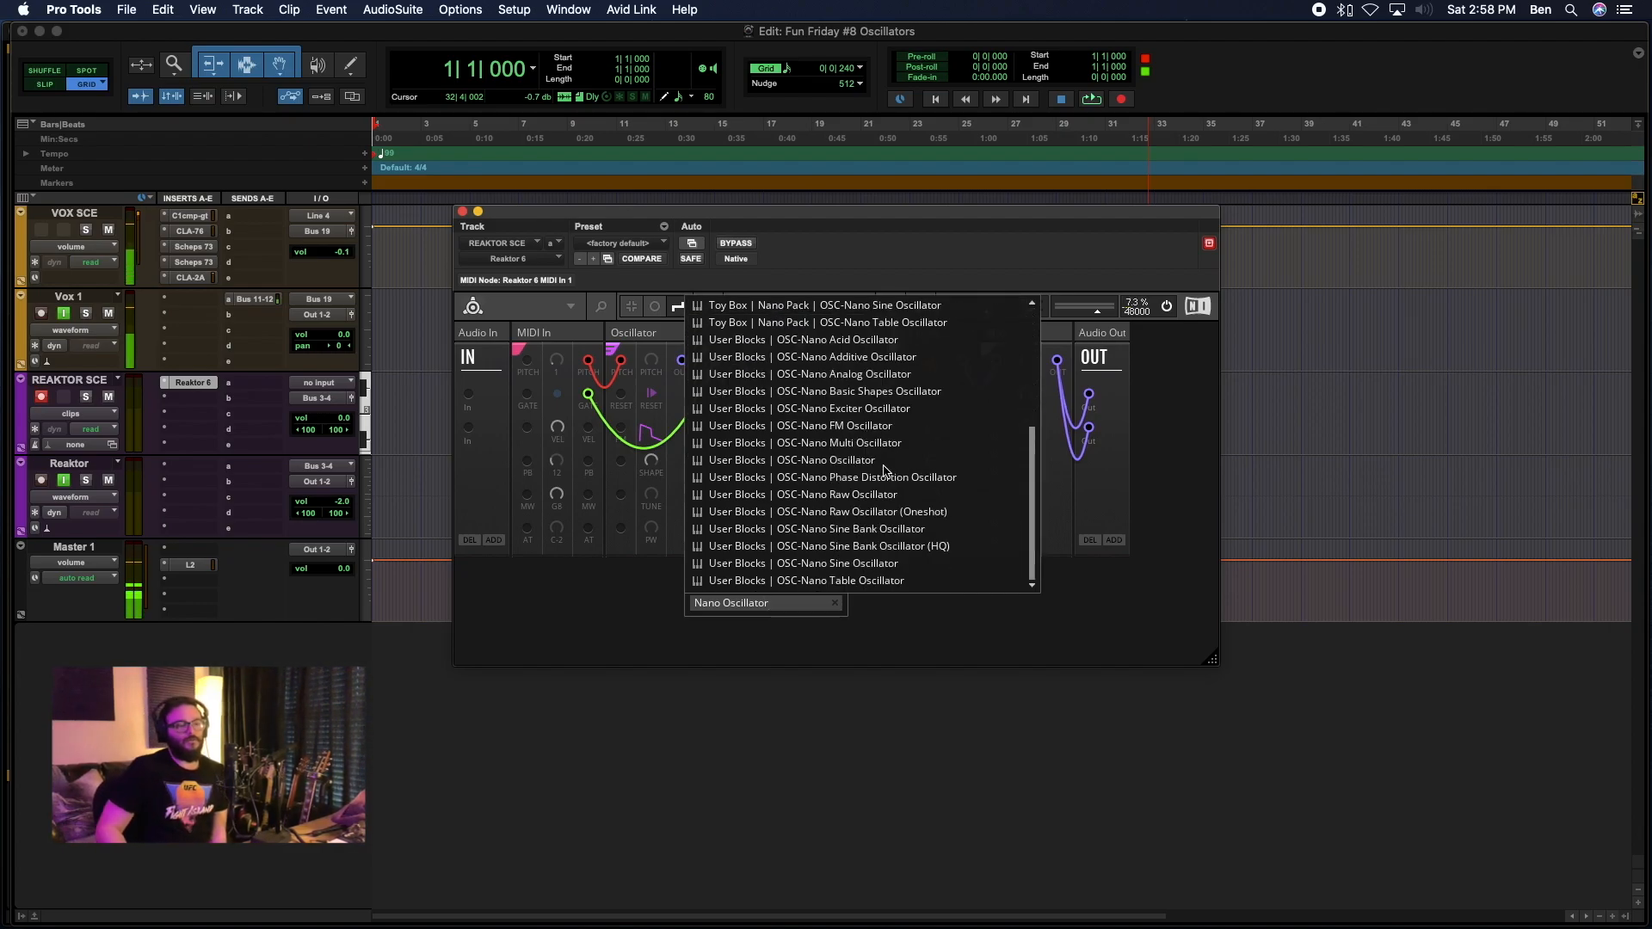
{"action": "scroll", "coordinate": [885, 469], "scroll_direction": "up", "scroll_amount": 5}
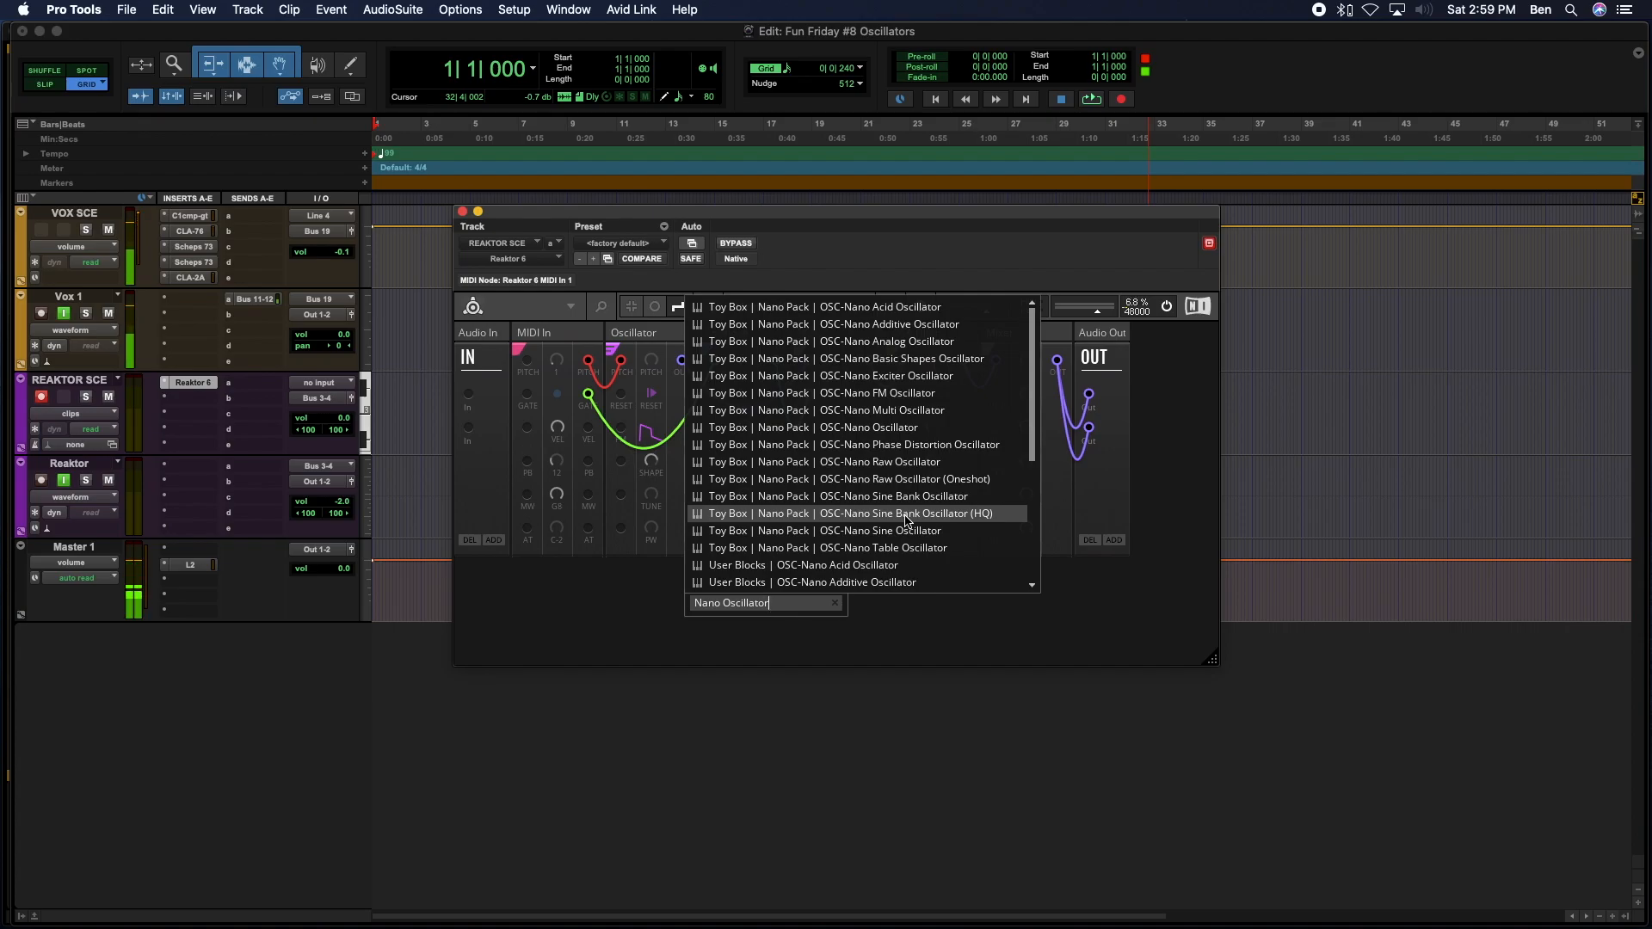
{"action": "left_click", "coordinate": [834, 603]}
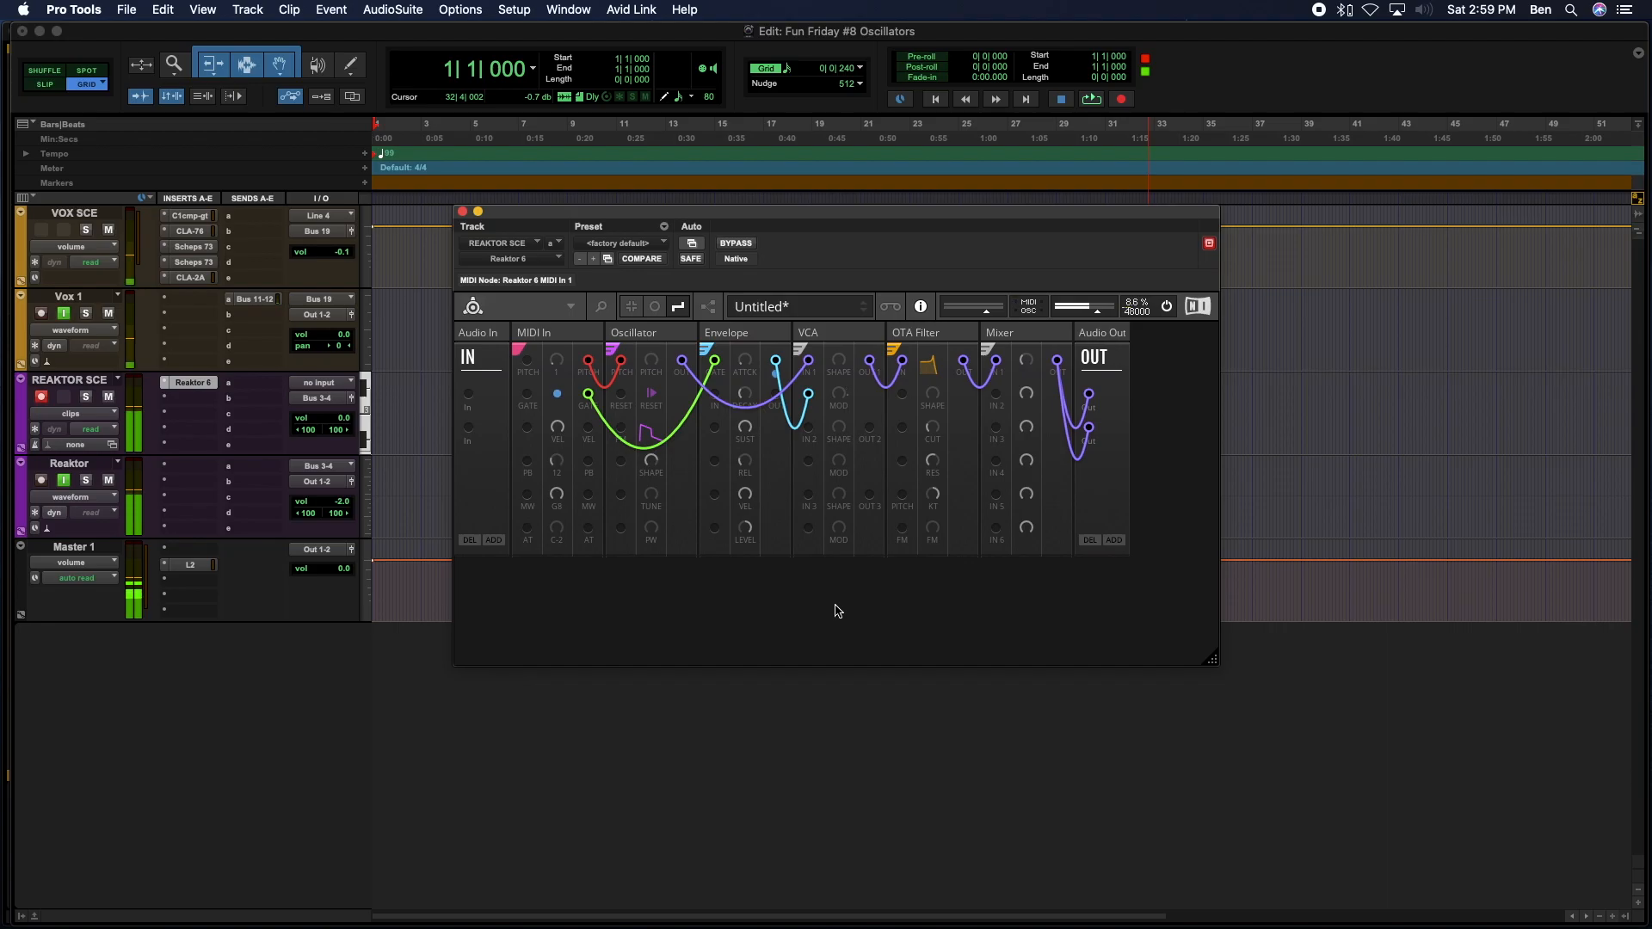
Mute the VOX SCE track and lower the OTA Filter's resonance.
{"action": "left_click", "coordinate": [108, 230]}
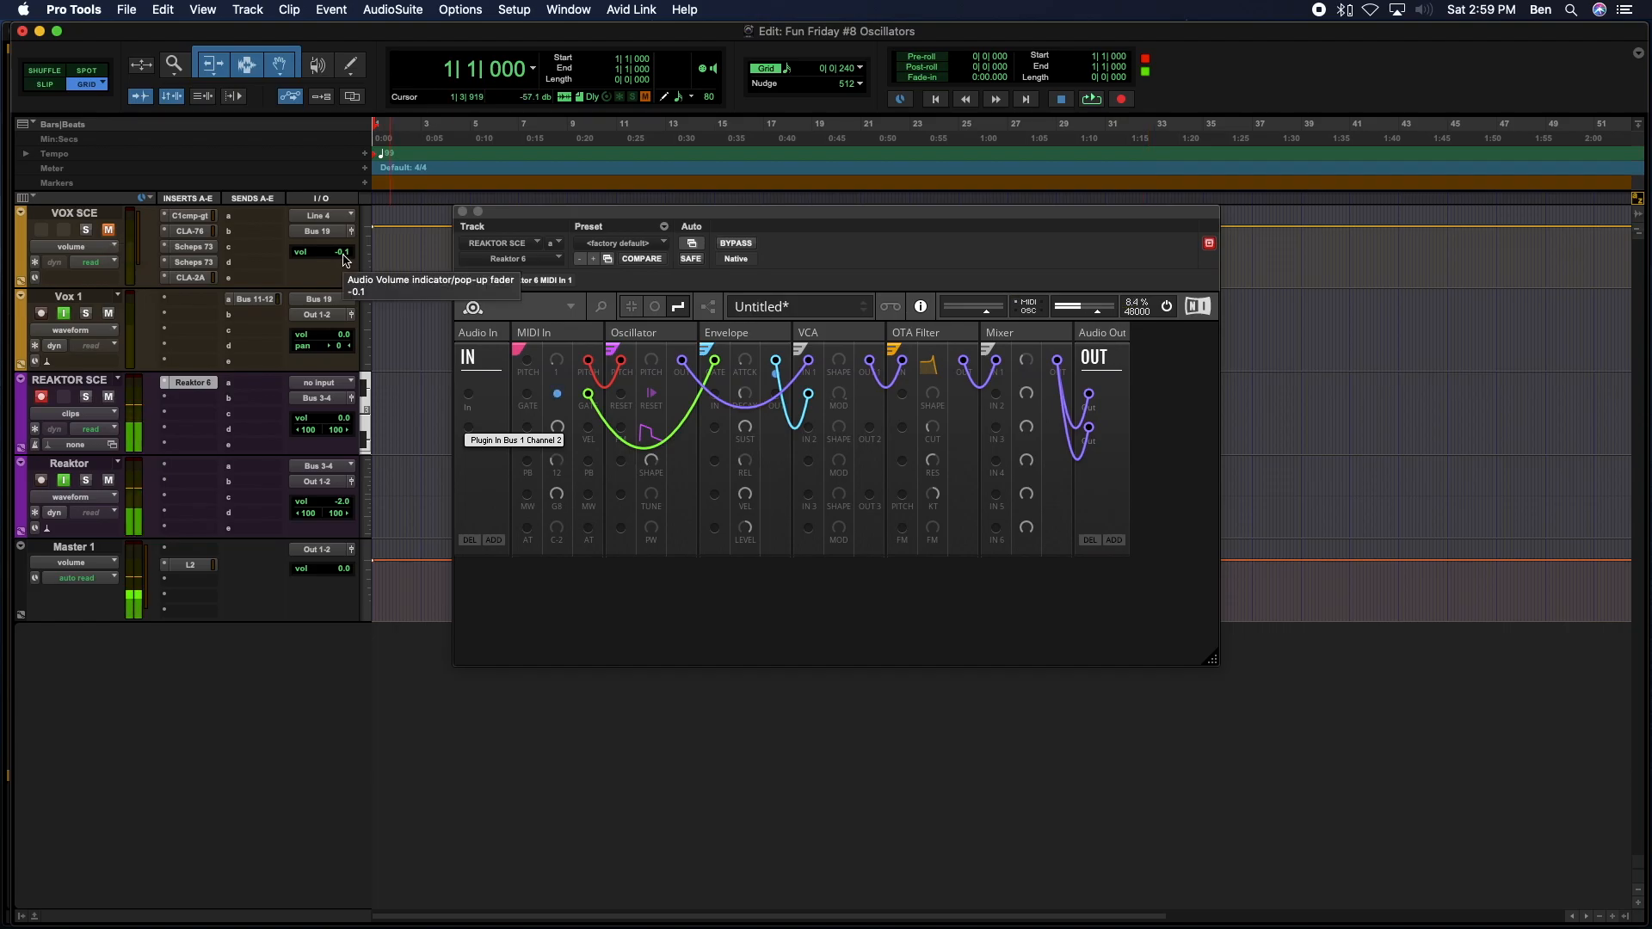
{"action": "left_click_drag", "start_coordinate": [931, 463], "coordinate": [931, 489]}
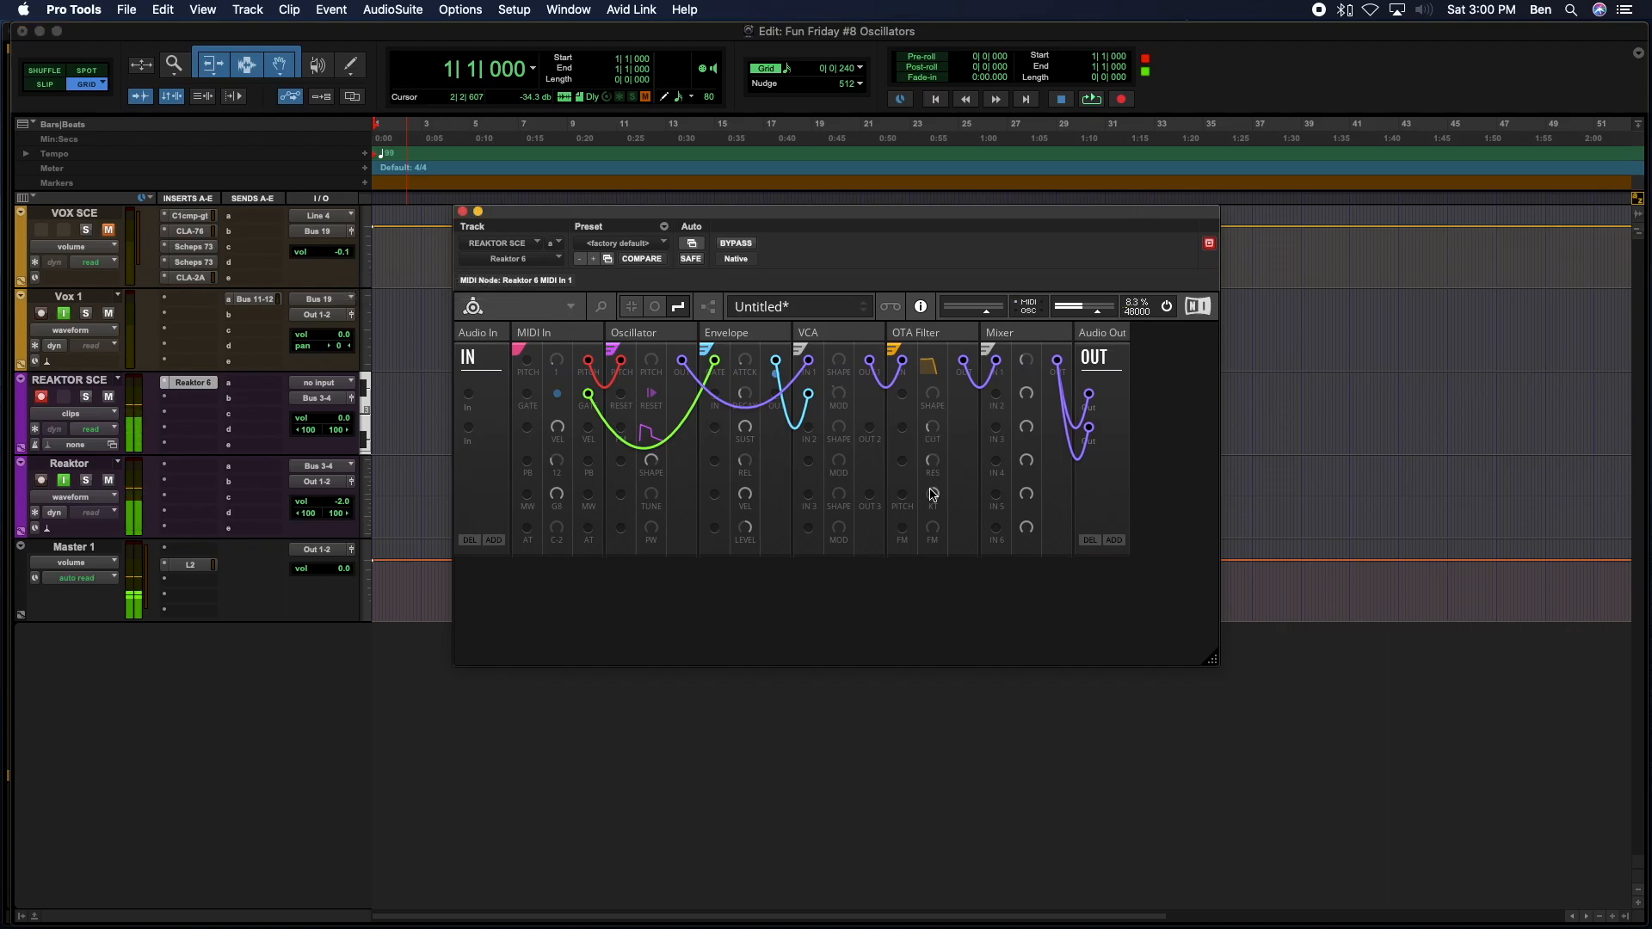